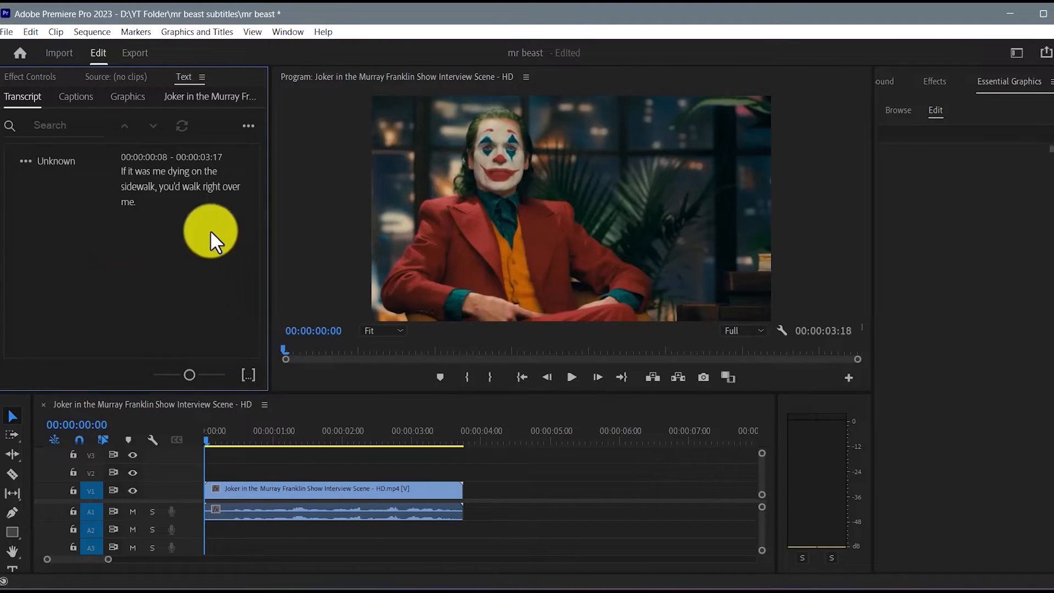
Step: Create captions from the transcript with a maximum length of 10 characters and single lines, and play the sequence
{"action": "left_click", "coordinate": [248, 129]}
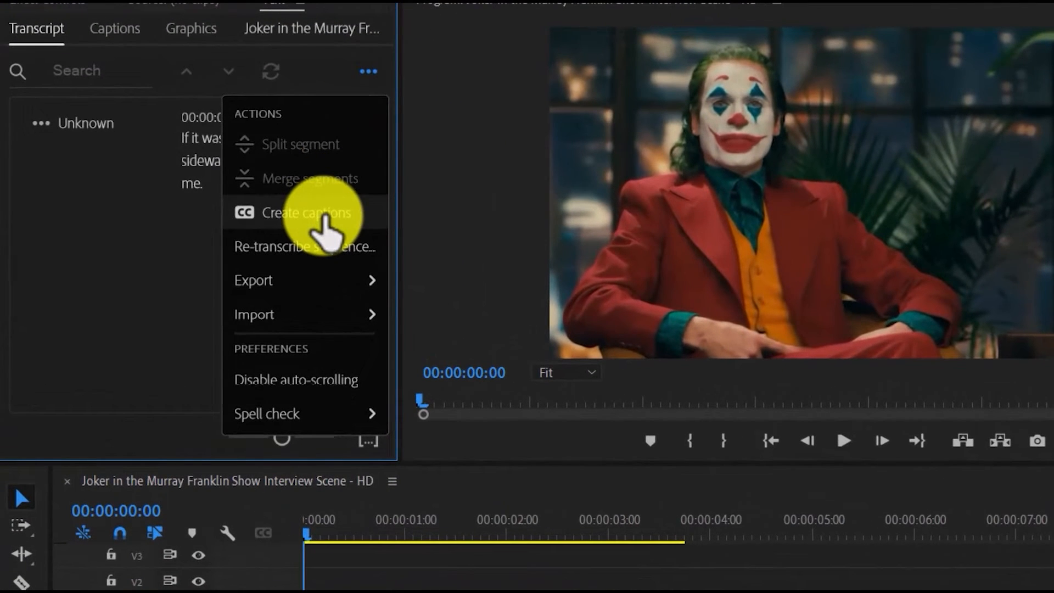
{"action": "left_click", "coordinate": [325, 217]}
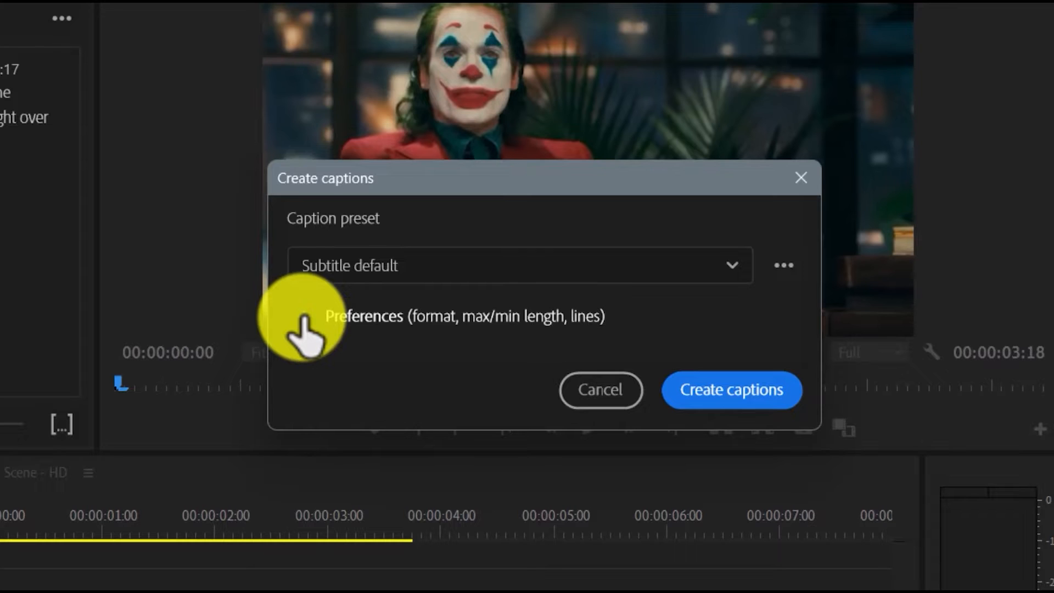
{"action": "left_click", "coordinate": [303, 316]}
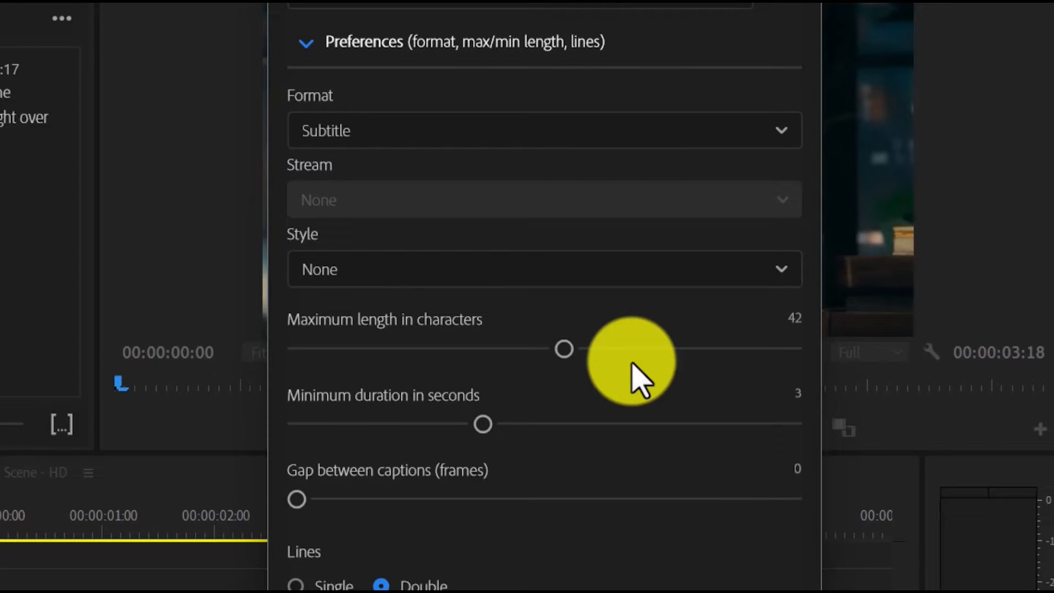
{"action": "left_click_drag", "start_coordinate": [561, 349], "coordinate": [309, 351]}
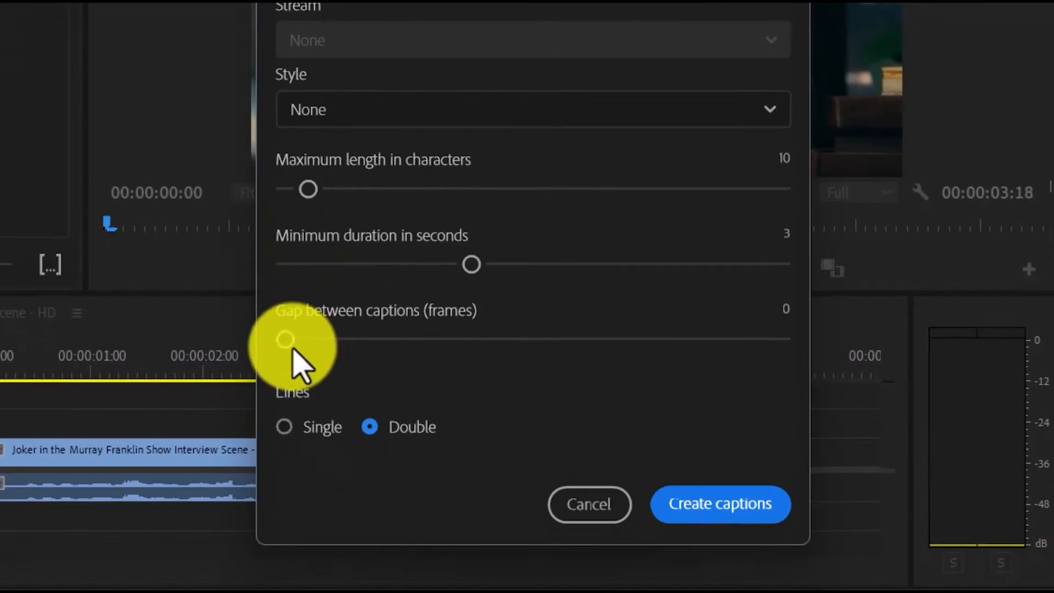
{"action": "left_click", "coordinate": [285, 428]}
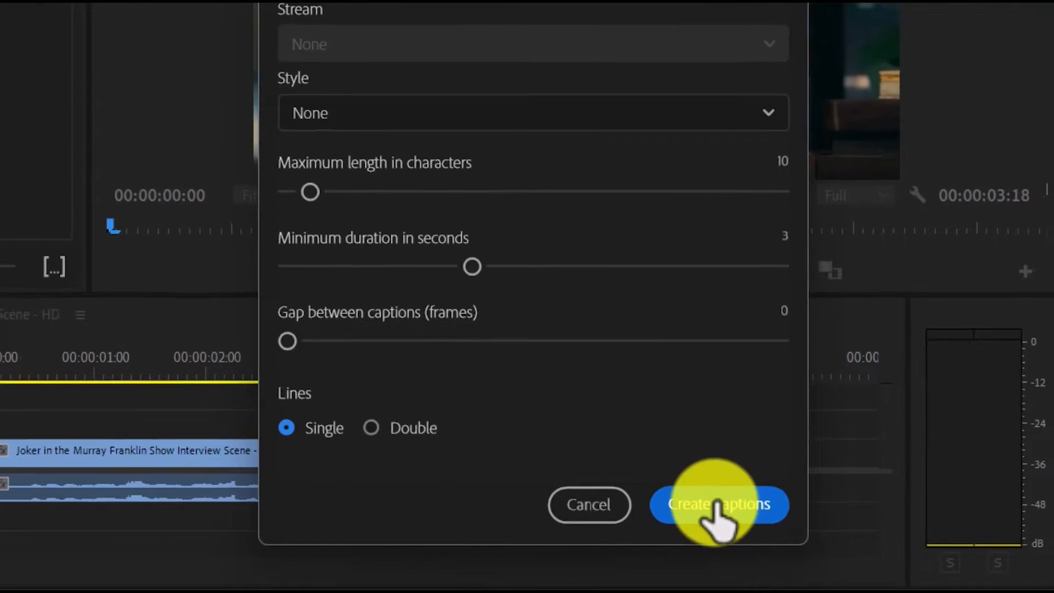
{"action": "left_click", "coordinate": [713, 507]}
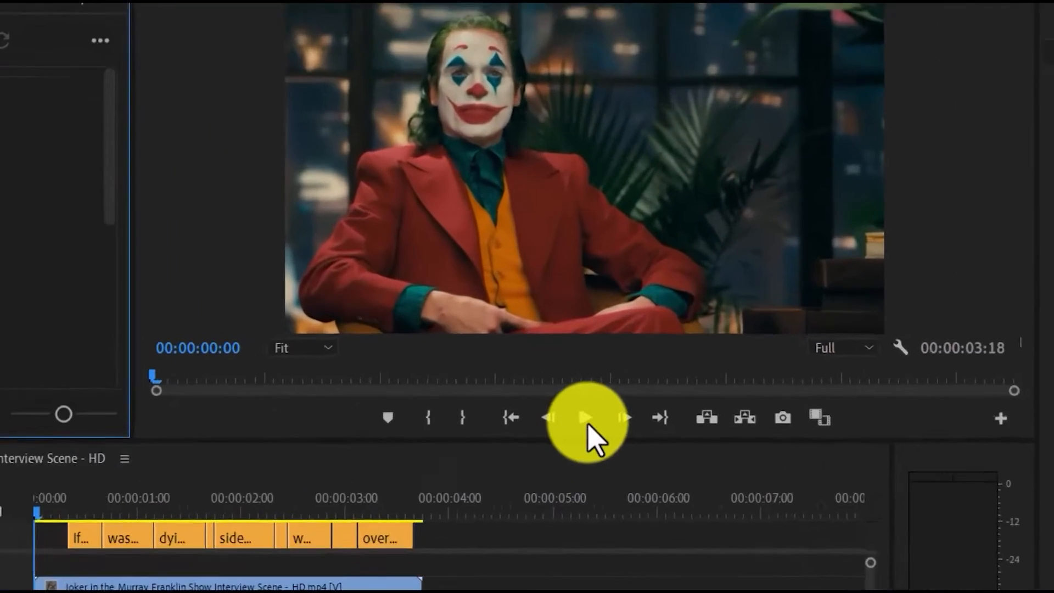
{"action": "left_click", "coordinate": [586, 420]}
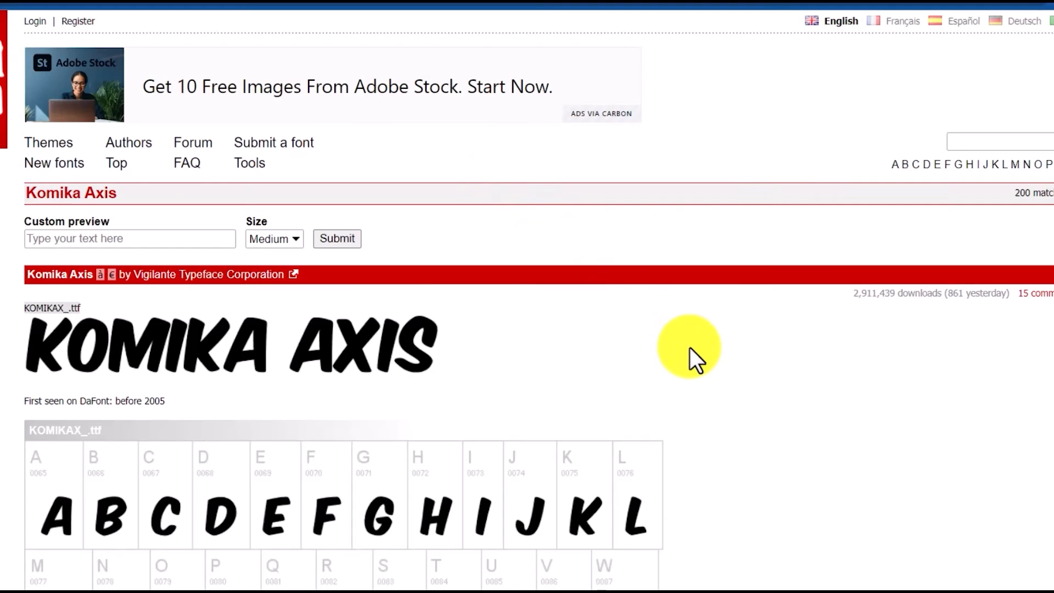
Step: Switch to the browser and examine the Komika Axis character set on DaFont and the CC Sign Language page on Adobe Fonts
{"action": "scroll", "coordinate": [686, 329], "scroll_direction": "down", "scroll_amount": 3}
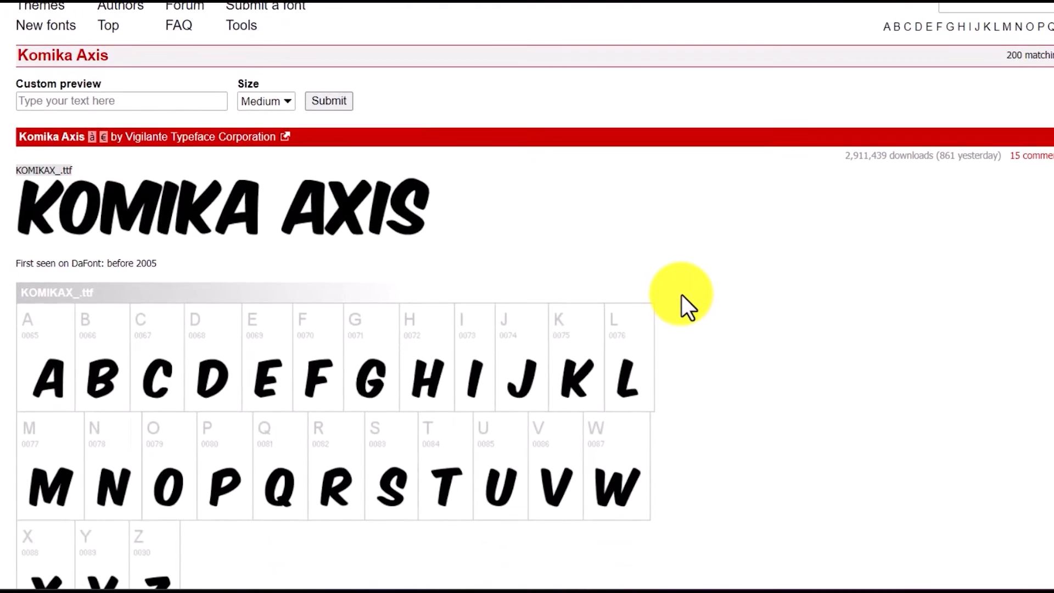
{"action": "scroll", "coordinate": [681, 295], "scroll_direction": "up", "scroll_amount": 1}
{"action": "scroll", "coordinate": [681, 295], "scroll_direction": "down", "scroll_amount": 5}
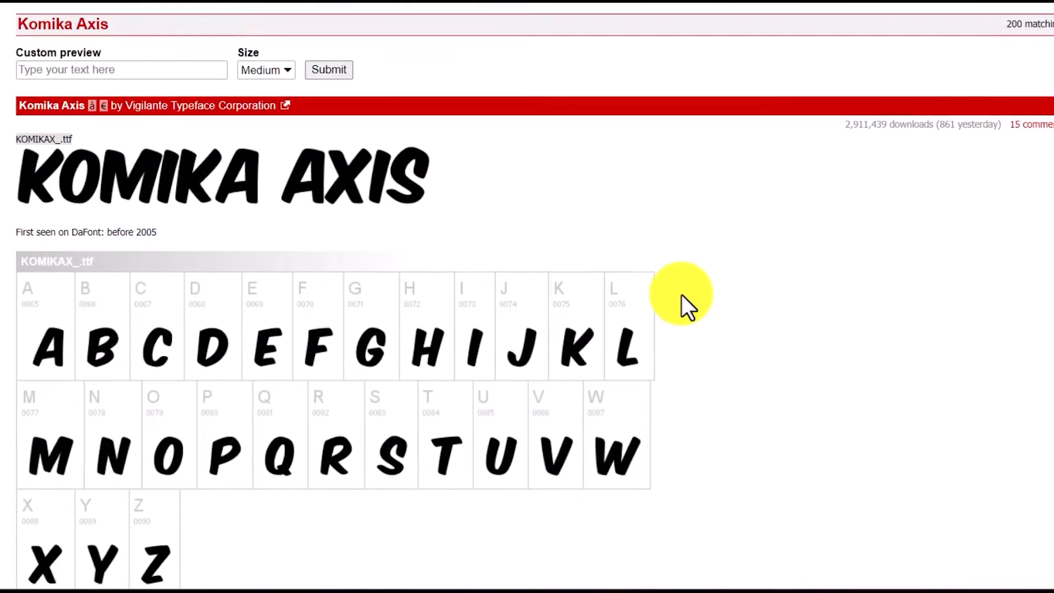
{"action": "scroll", "coordinate": [682, 296], "scroll_direction": "down", "scroll_amount": 3}
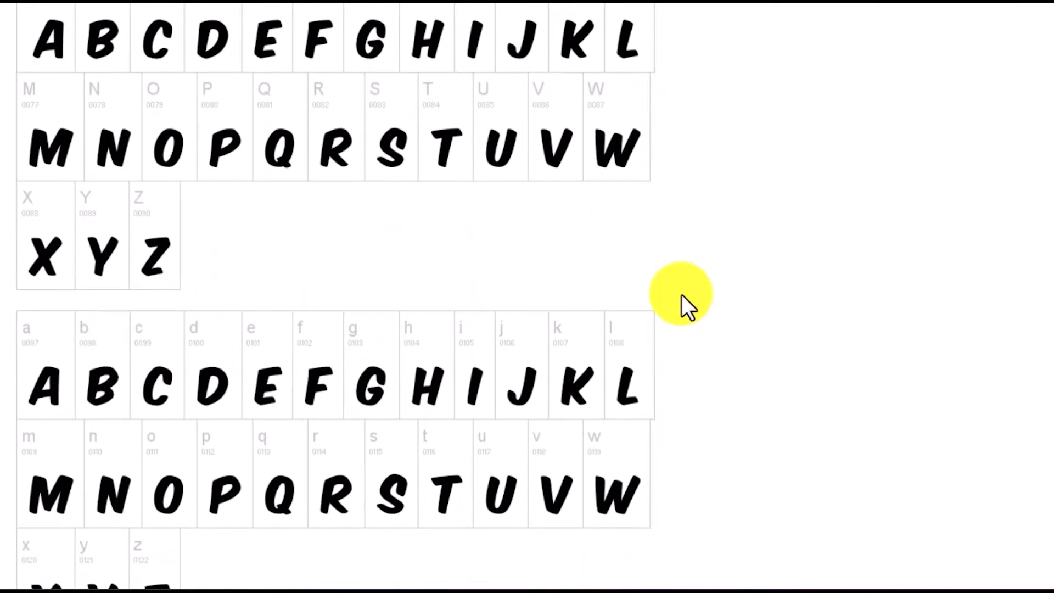
{"action": "scroll", "coordinate": [681, 296], "scroll_direction": "up", "scroll_amount": 5}
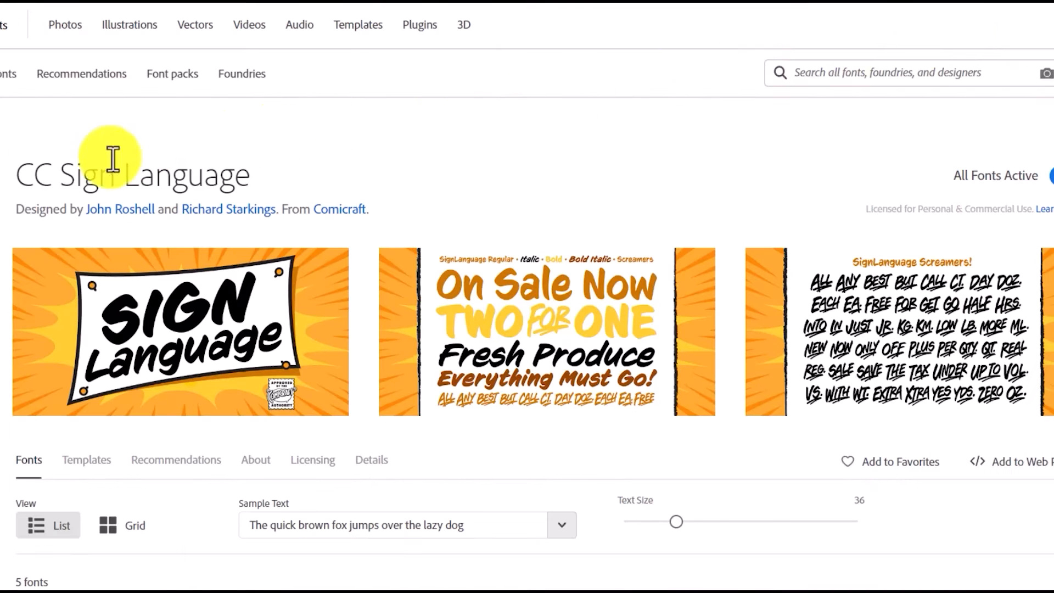
{"action": "left_click_drag", "start_coordinate": [19, 176], "coordinate": [291, 173]}
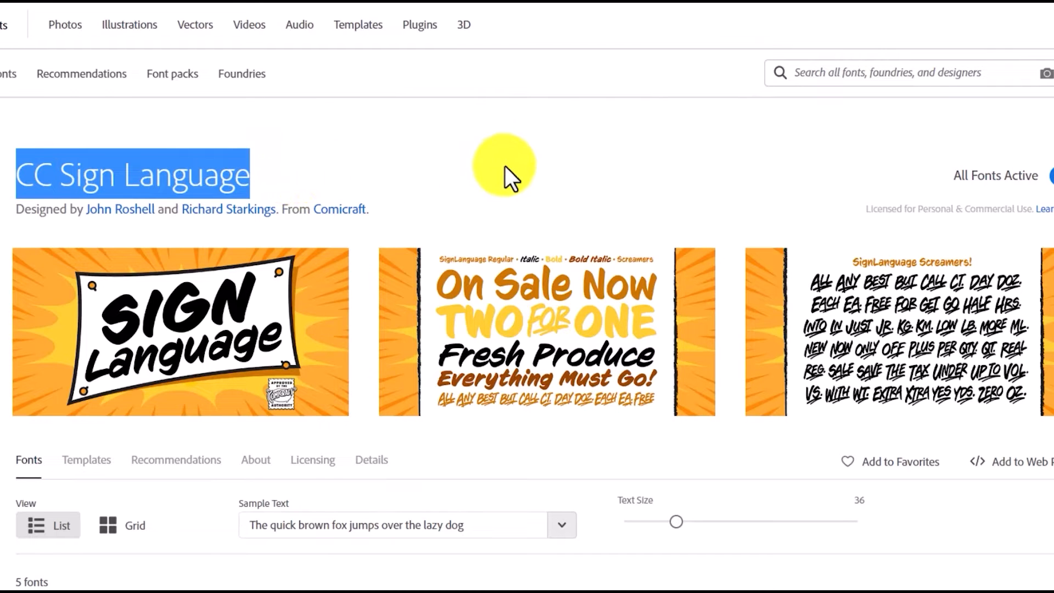
{"action": "left_click", "coordinate": [504, 186]}
{"action": "scroll", "coordinate": [503, 190], "scroll_direction": "down", "scroll_amount": 5}
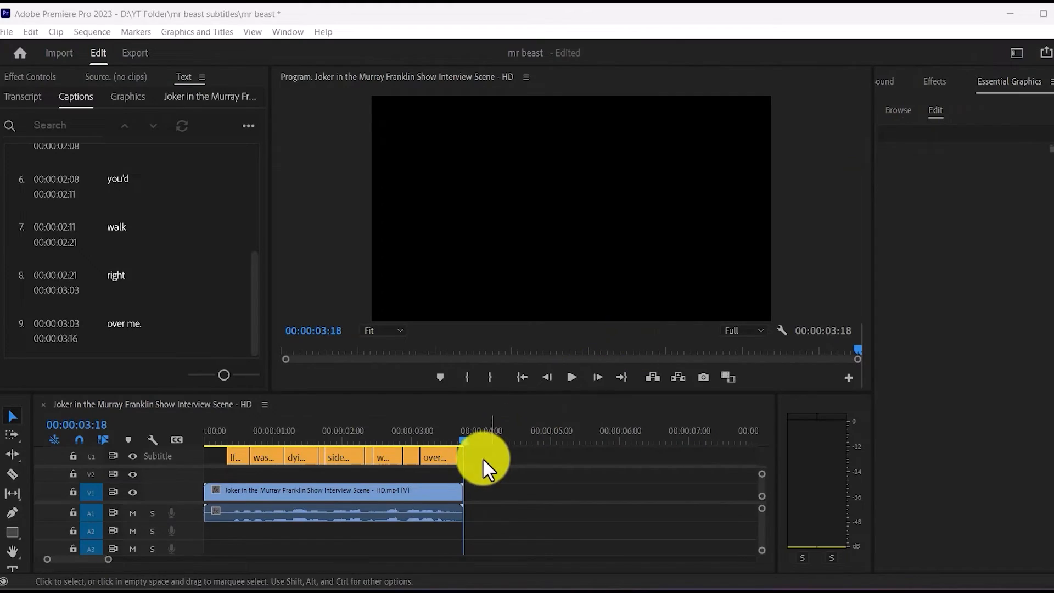
Step: Switch back to Premiere Pro and set all caption clips to the CCSignLanguage Bold font in all caps
{"action": "left_click_drag", "start_coordinate": [482, 458], "coordinate": [223, 456]}
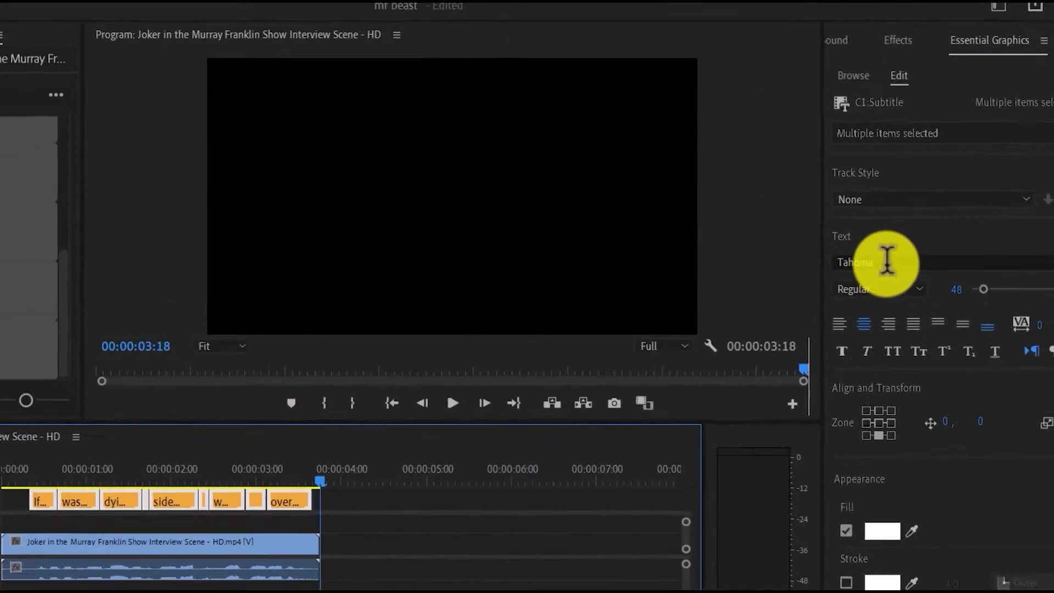
{"action": "left_click", "coordinate": [888, 262]}
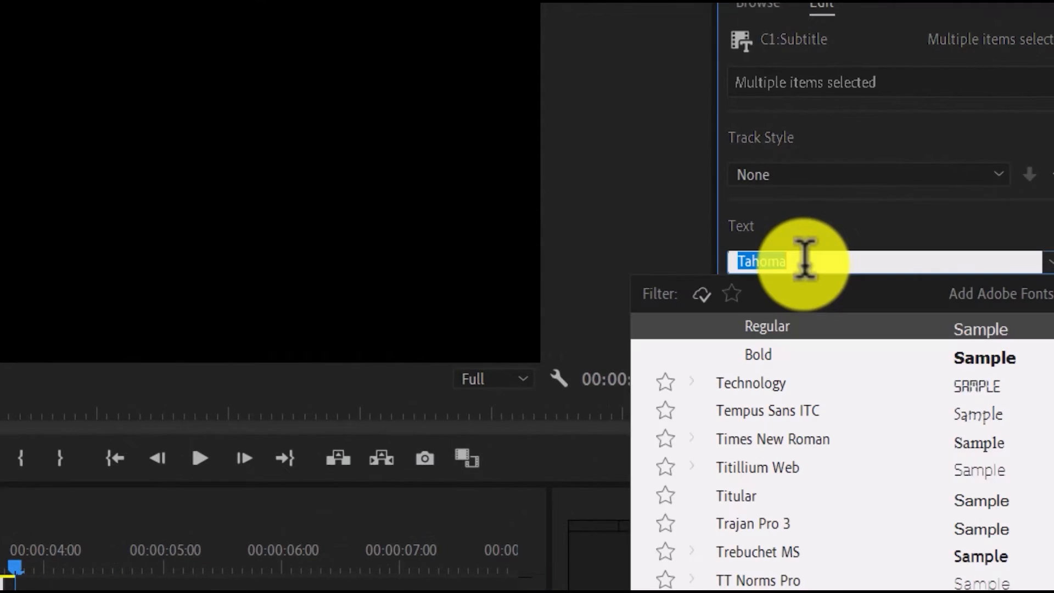
{"action": "type", "text": "cc"}
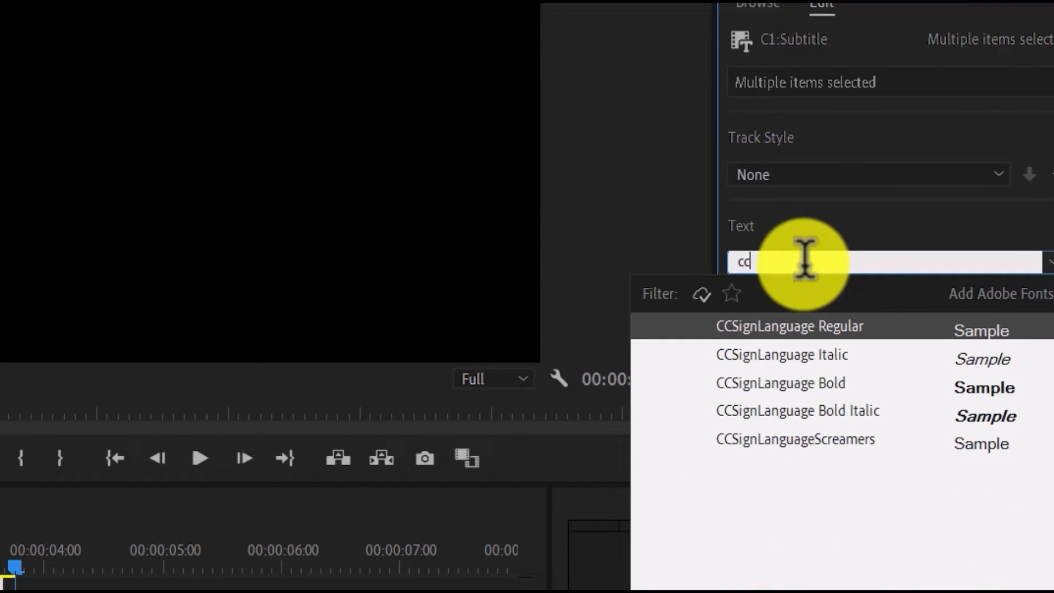
{"action": "left_click", "coordinate": [774, 384]}
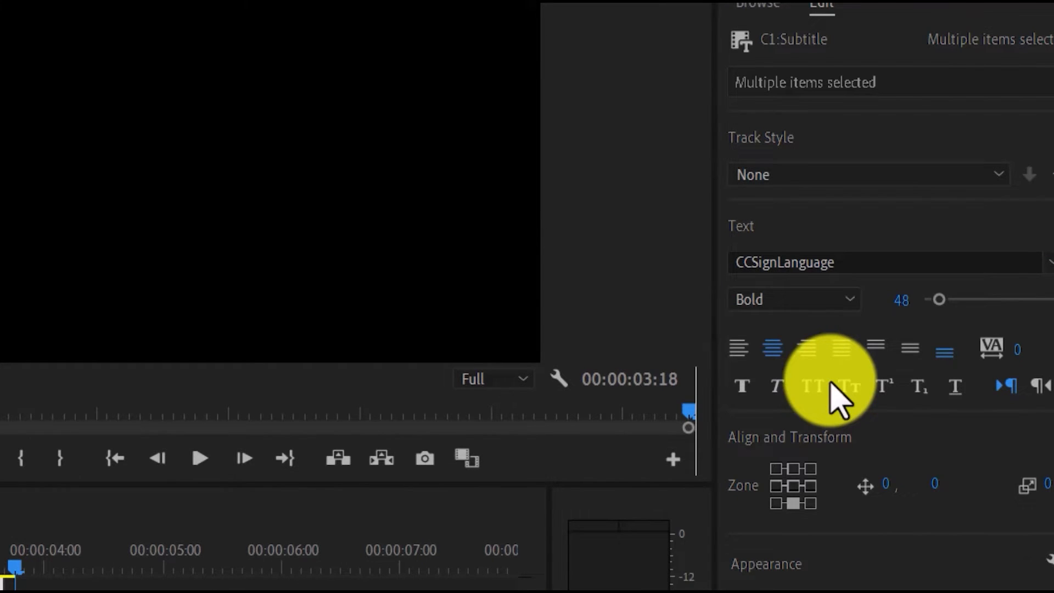
{"action": "left_click", "coordinate": [809, 386]}
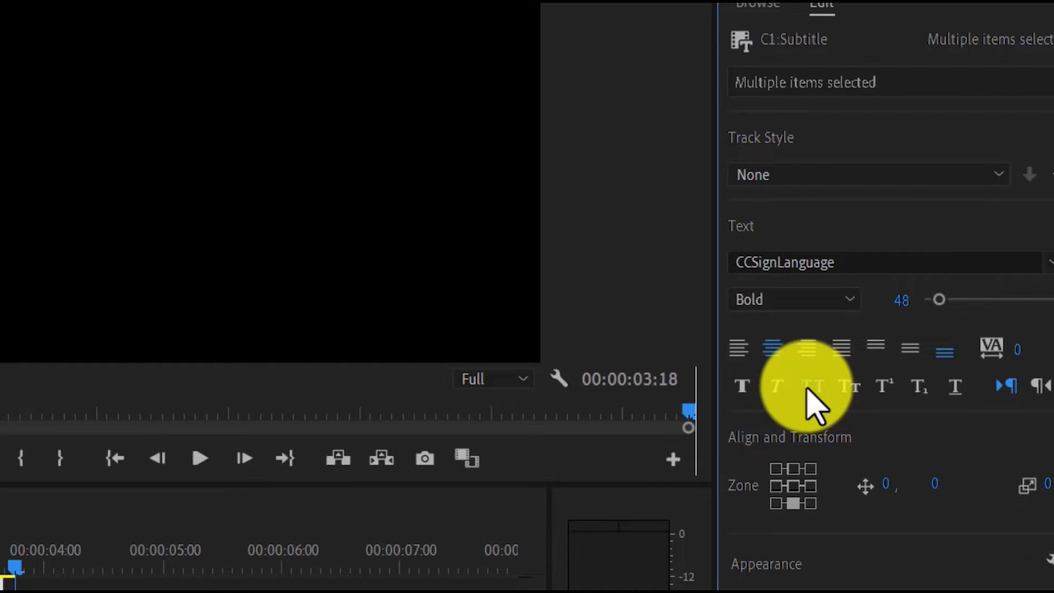
Step: Increase the captions' font size to 164, checking it on a frame that shows a caption
{"action": "left_click_drag", "start_coordinate": [940, 299], "coordinate": [957, 302]}
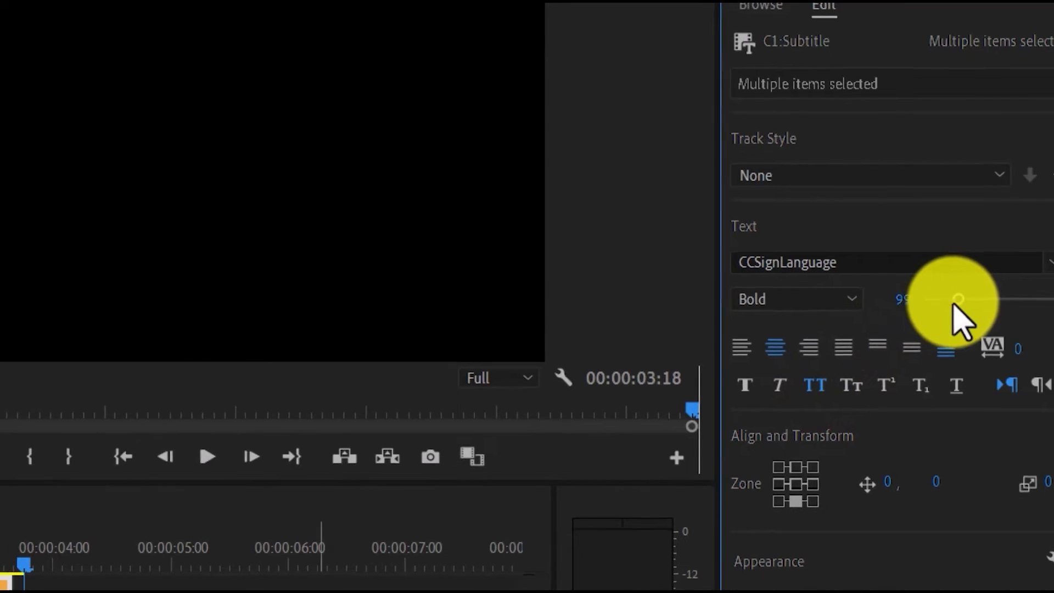
{"action": "left_click", "coordinate": [414, 437]}
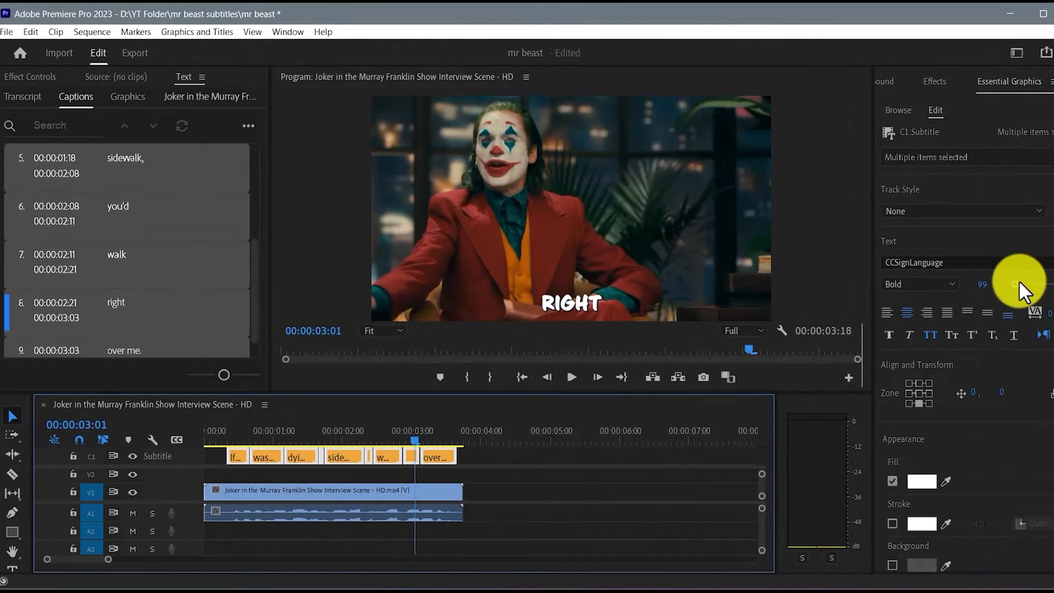
{"action": "left_click_drag", "start_coordinate": [1020, 281], "coordinate": [1016, 297]}
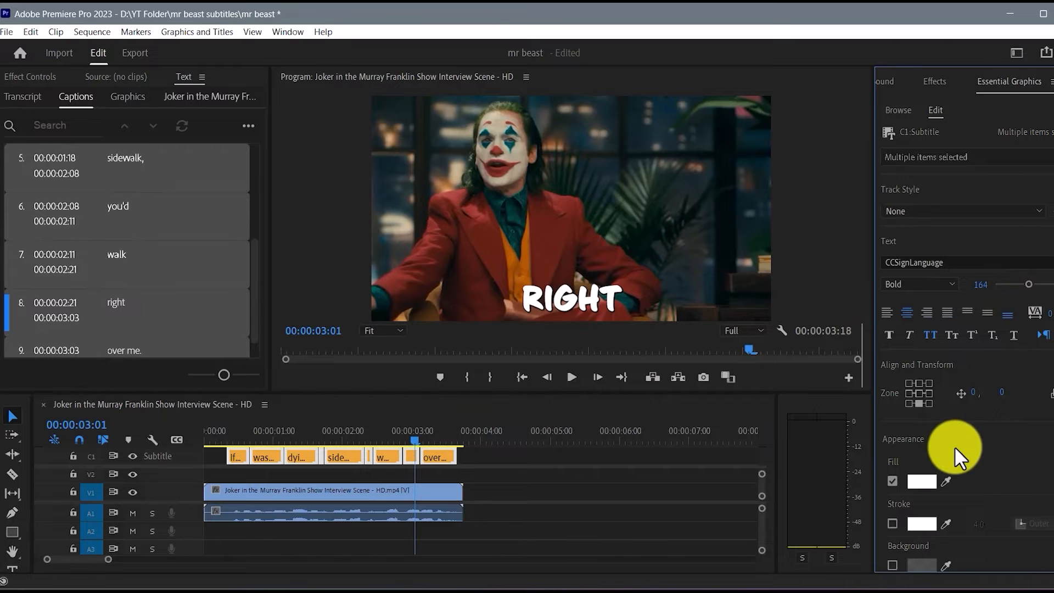
Step: Add a black outer stroke with a width of 13 to the captions
{"action": "left_click", "coordinate": [892, 524]}
{"action": "left_click", "coordinate": [921, 523]}
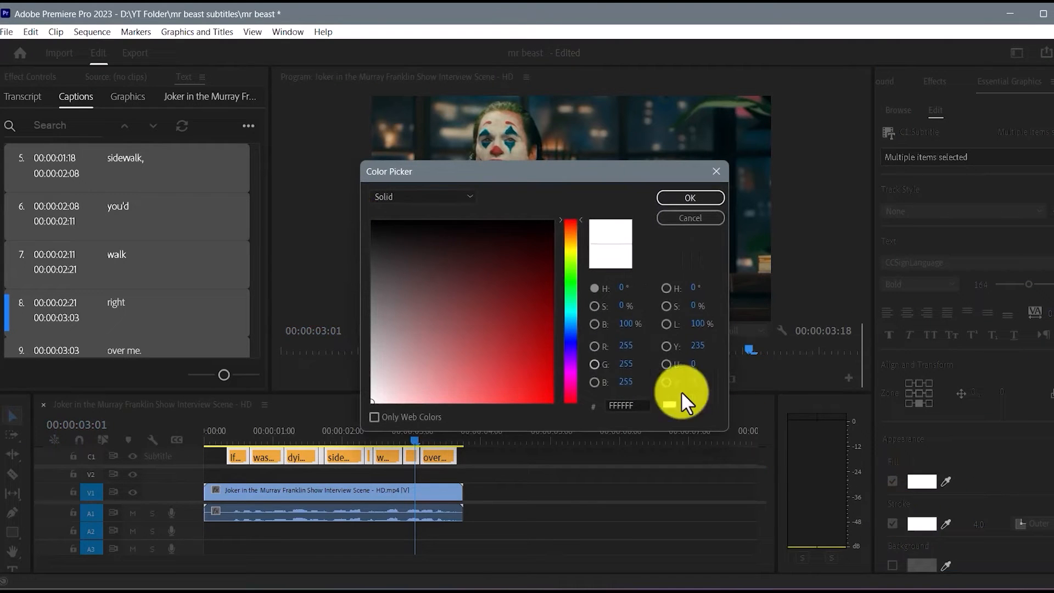
{"action": "left_click_drag", "start_coordinate": [425, 250], "coordinate": [336, 212]}
{"action": "left_click", "coordinate": [716, 199]}
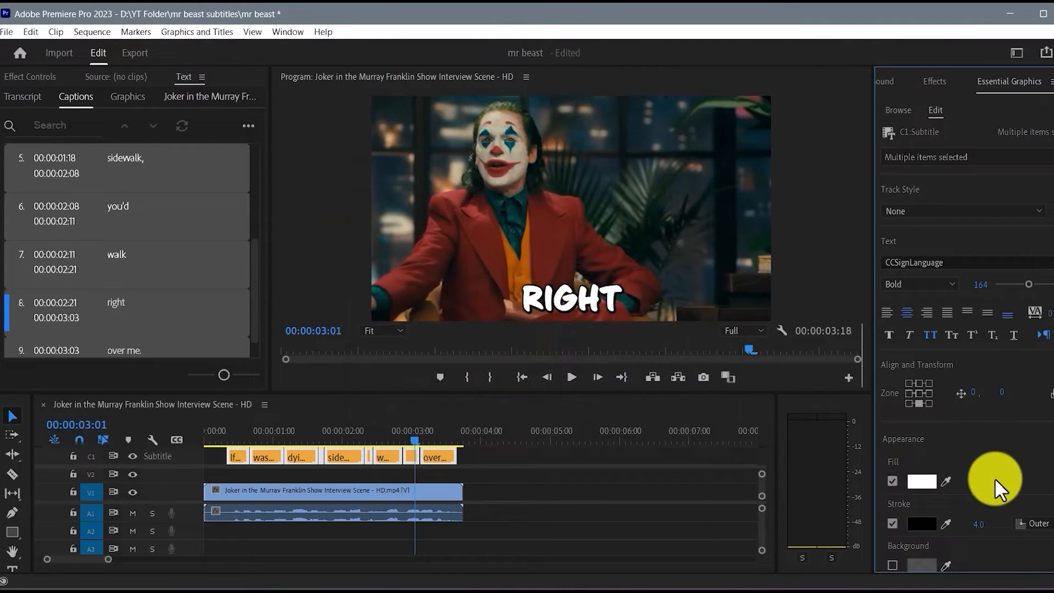
{"action": "scroll", "coordinate": [994, 478], "scroll_direction": "down", "scroll_amount": 5}
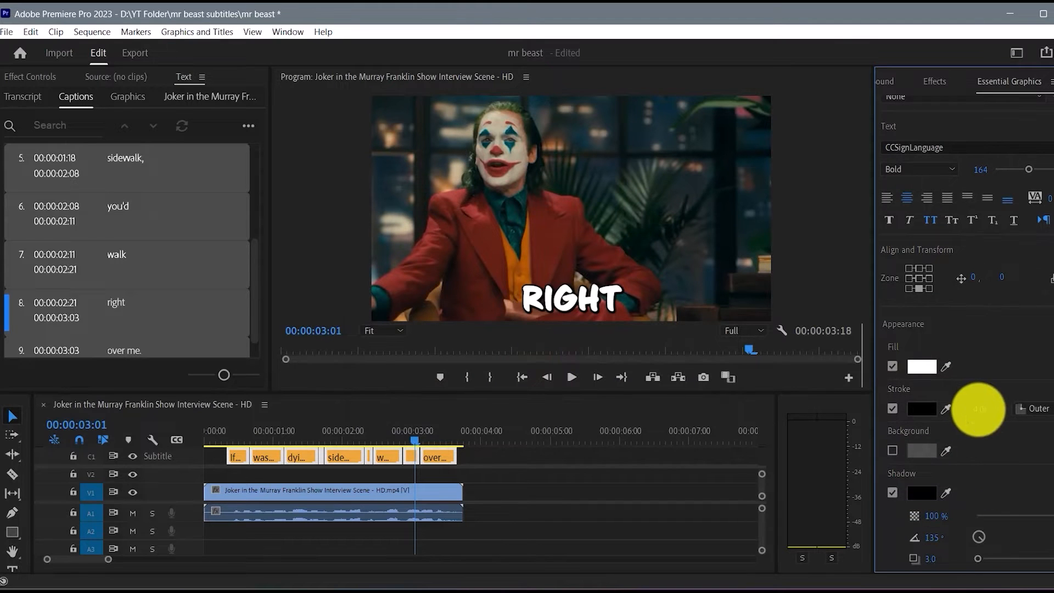
Step: Change the captions' fill to a linear gradient and set its starting color stop to golden yellow FFC70B
{"action": "left_click", "coordinate": [922, 367]}
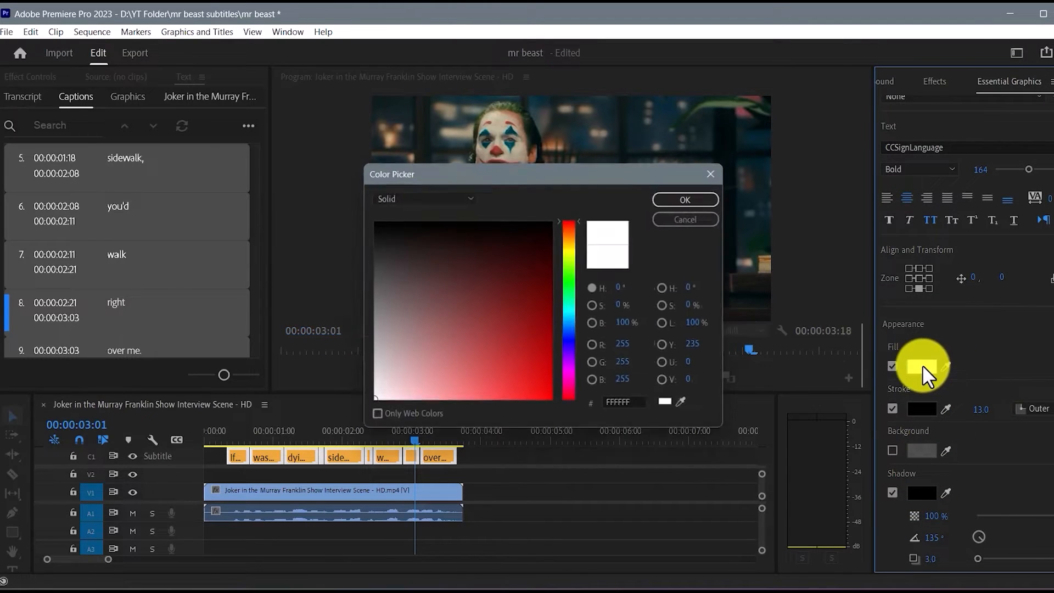
{"action": "left_click", "coordinate": [430, 198]}
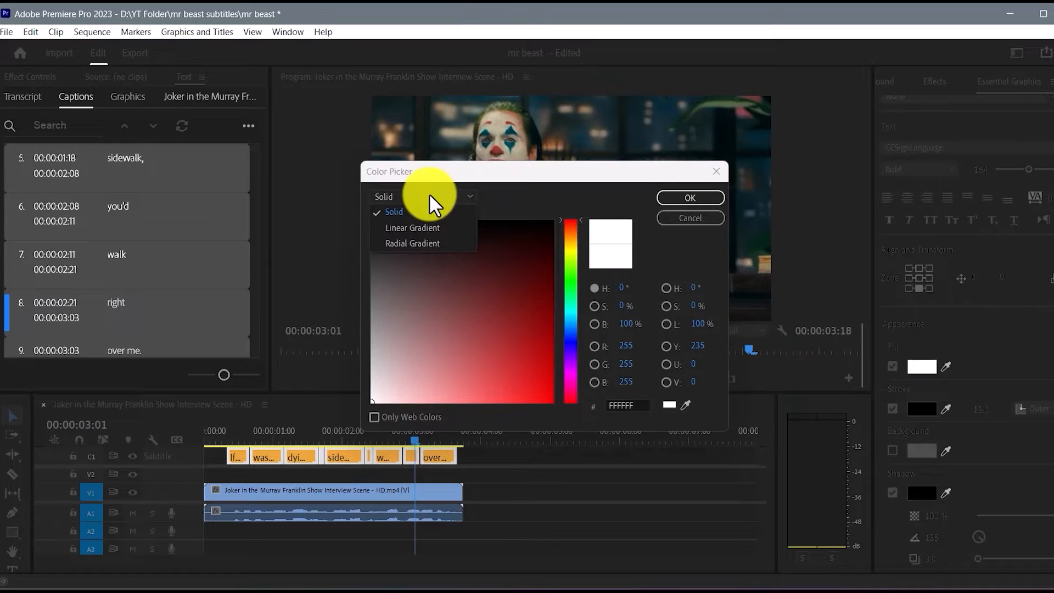
{"action": "left_click", "coordinate": [439, 229]}
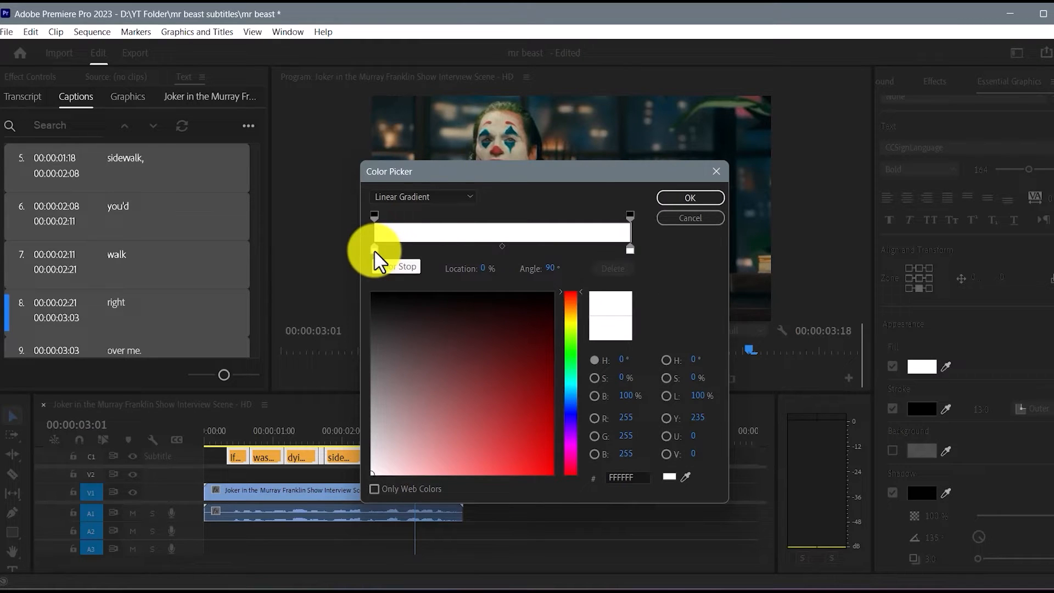
{"action": "left_click", "coordinate": [375, 251]}
{"action": "left_click", "coordinate": [570, 316]}
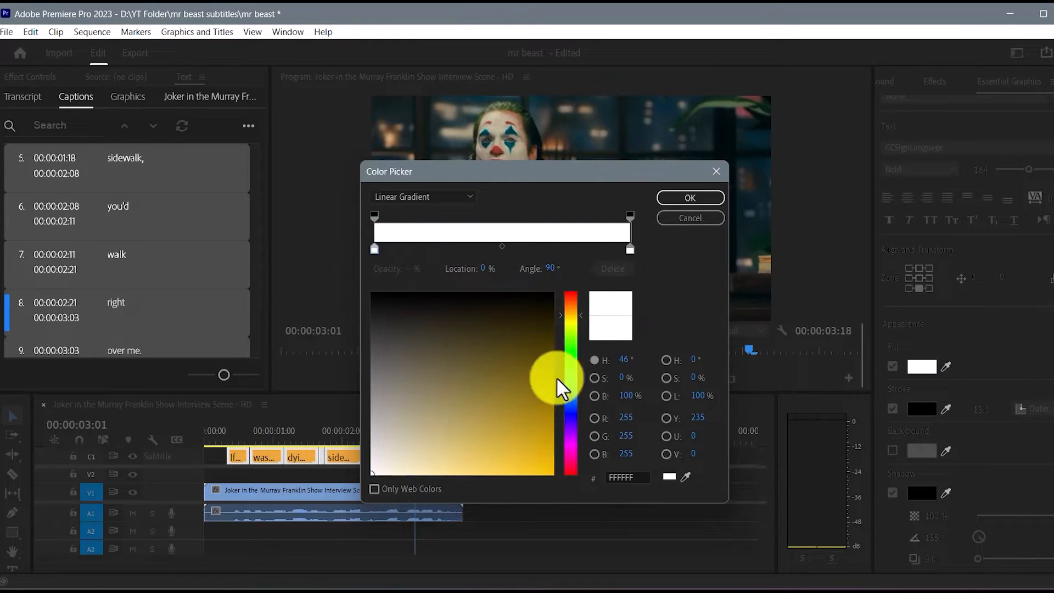
{"action": "left_click_drag", "start_coordinate": [560, 387], "coordinate": [543, 482]}
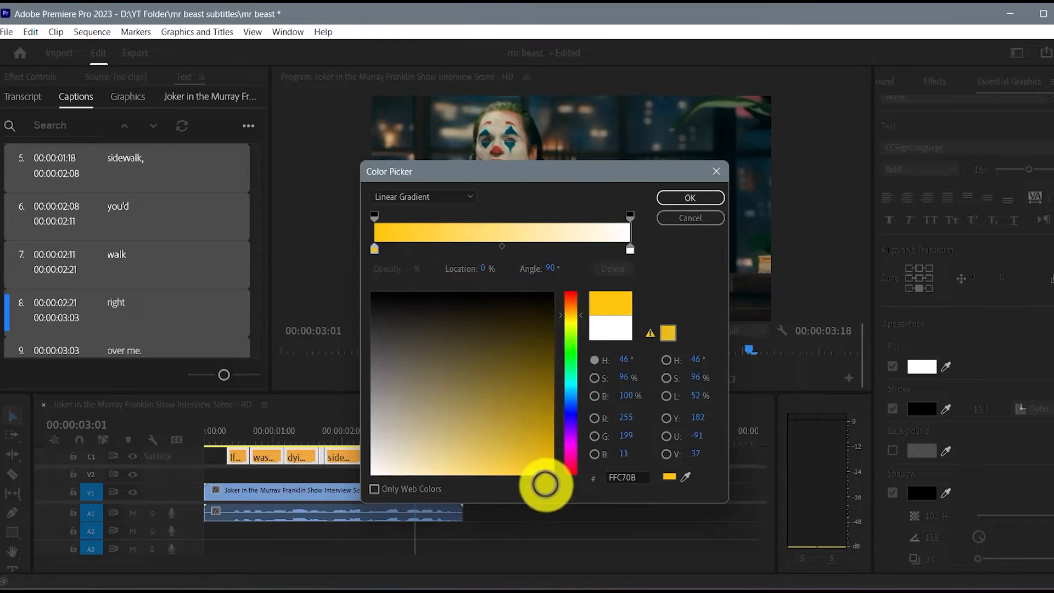
Step: Set the gradient's end color stop to yellow E3FF00 and apply the fill
{"action": "left_click", "coordinate": [630, 250]}
{"action": "left_click", "coordinate": [571, 326]}
{"action": "left_click_drag", "start_coordinate": [549, 384], "coordinate": [553, 474]}
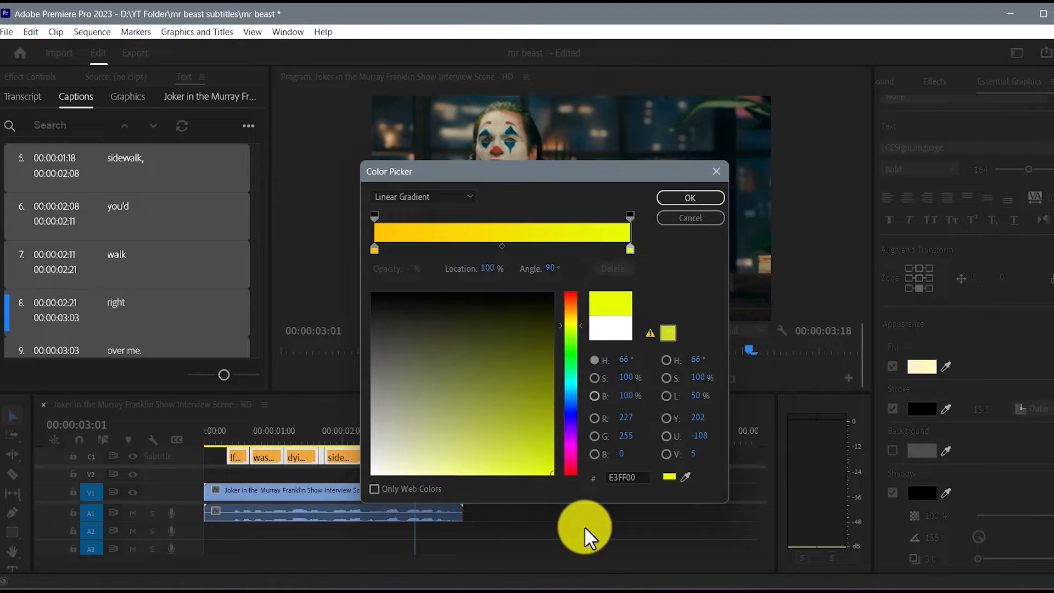
{"action": "left_click", "coordinate": [692, 200]}
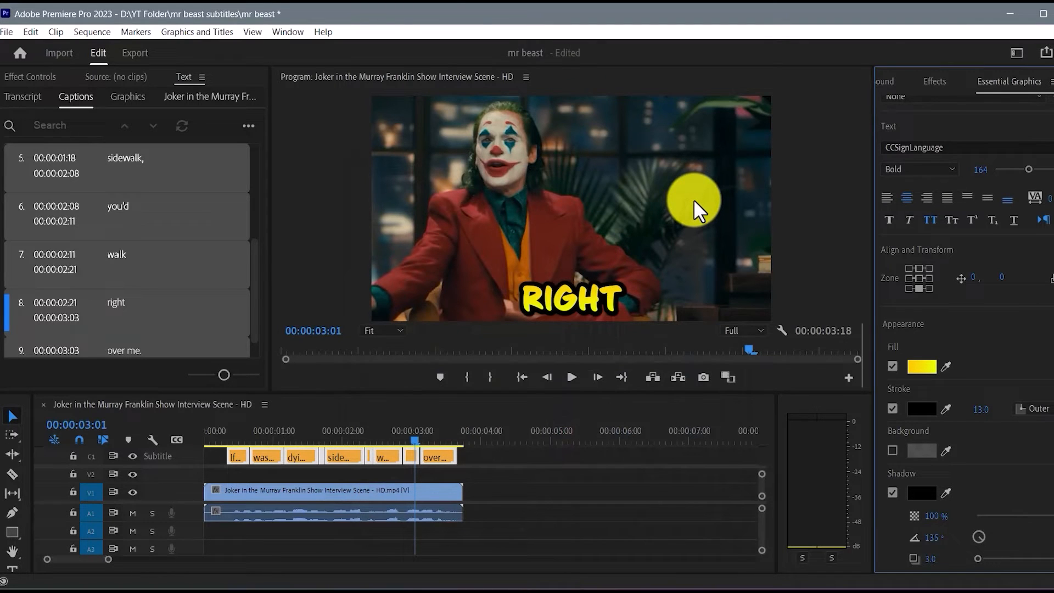
Step: Save the caption formatting as a new track style named "mr beast style"
{"action": "scroll", "coordinate": [965, 265], "scroll_direction": "up", "scroll_amount": 4}
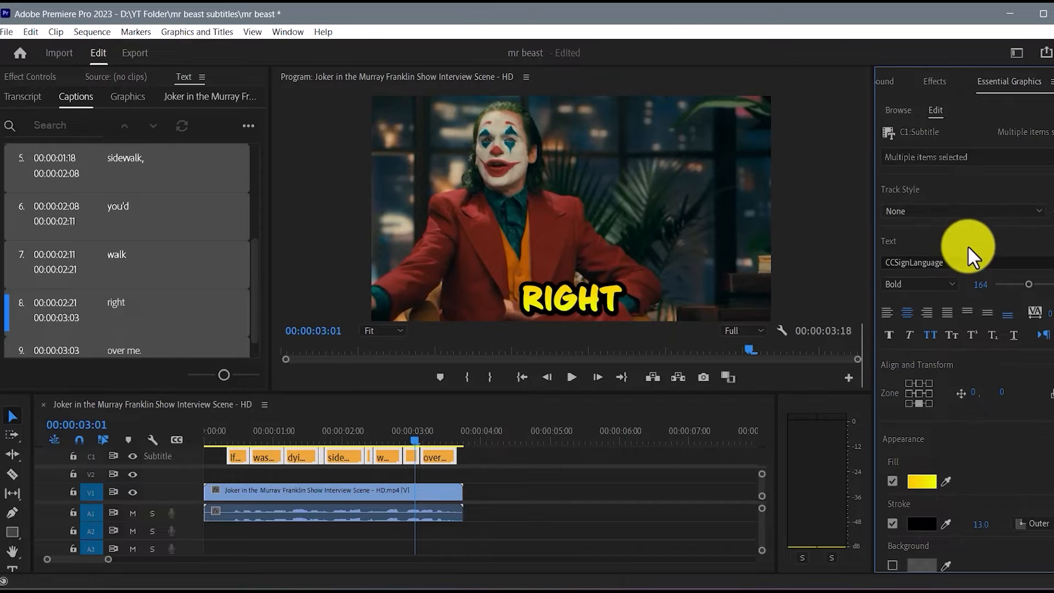
{"action": "left_click", "coordinate": [935, 211]}
{"action": "left_click", "coordinate": [940, 223]}
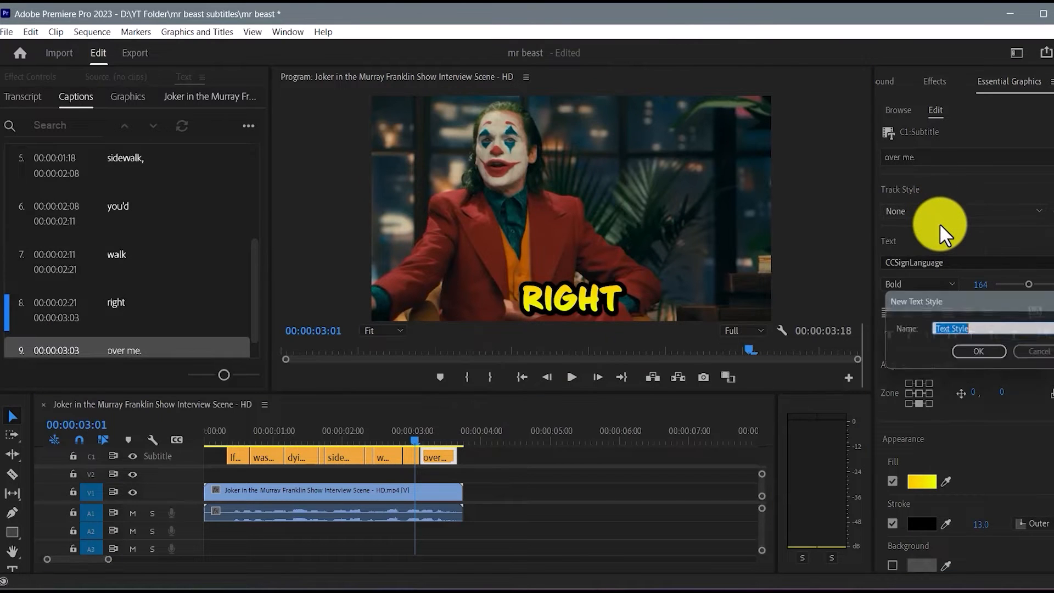
{"action": "type", "text": "mr beast sty"}
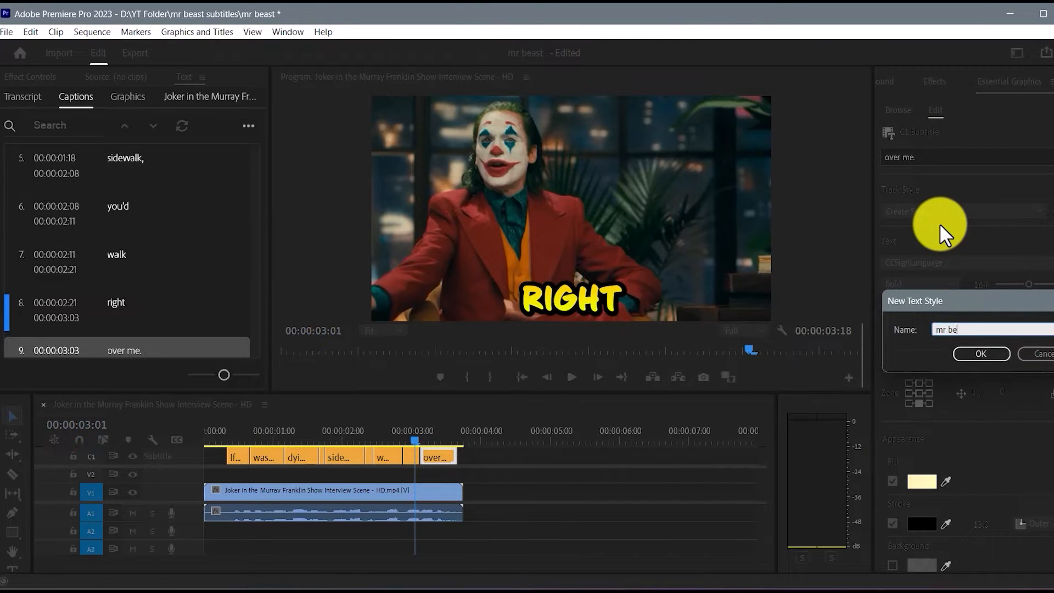
{"action": "type", "text": "le"}
{"action": "left_click", "coordinate": [983, 354]}
Step: Select all caption clips on the subtitle track and upgrade them to graphics
{"action": "left_click_drag", "start_coordinate": [497, 455], "coordinate": [212, 456]}
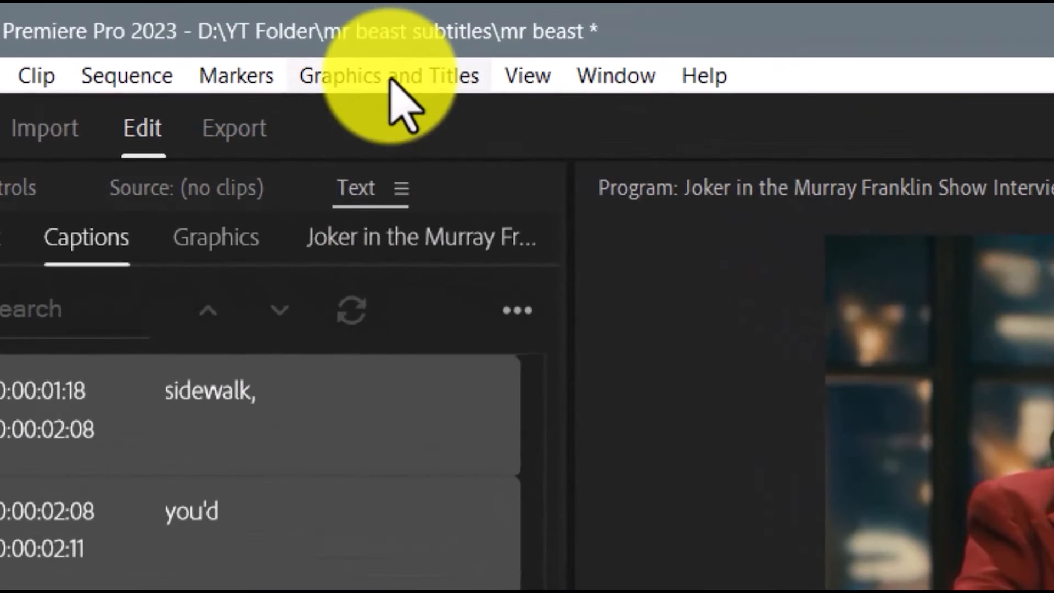
{"action": "left_click", "coordinate": [199, 32]}
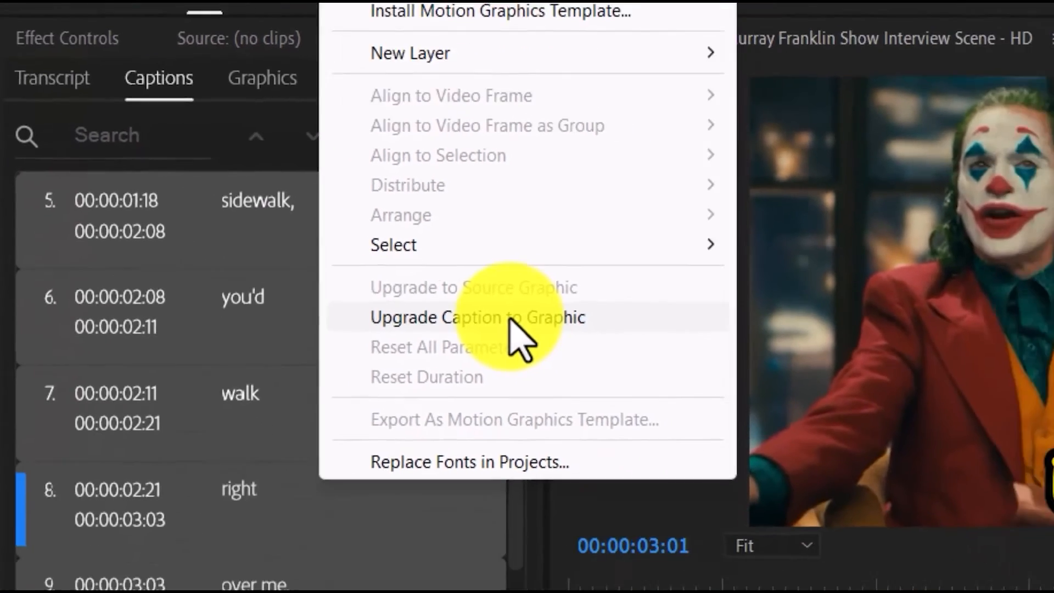
{"action": "left_click", "coordinate": [532, 433]}
Step: Find the Transform video effect and apply it to the first caption graphic, "If it"
{"action": "left_click", "coordinate": [233, 439]}
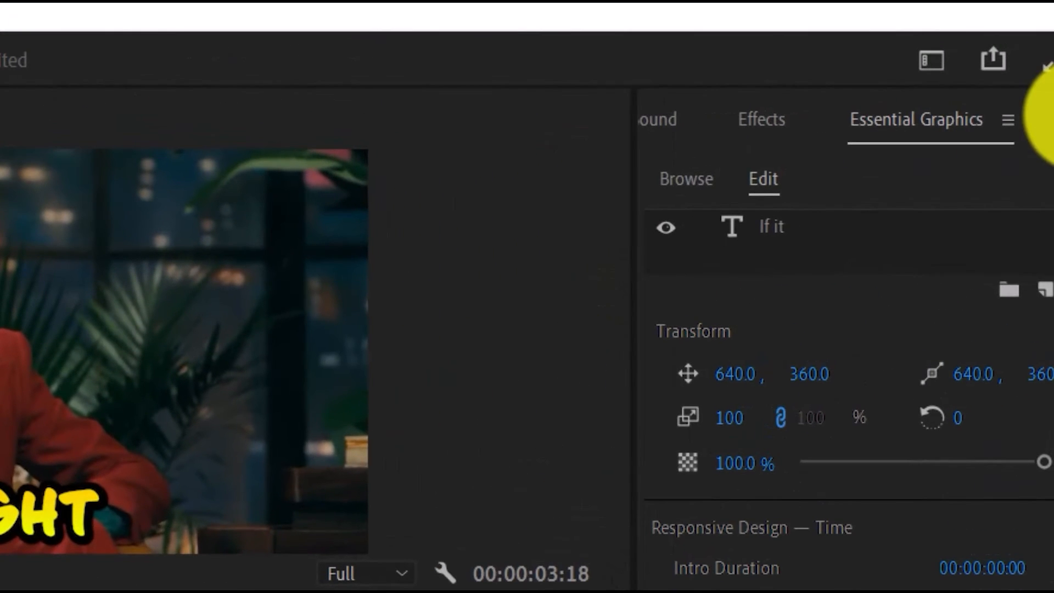
{"action": "left_click", "coordinate": [1050, 81]}
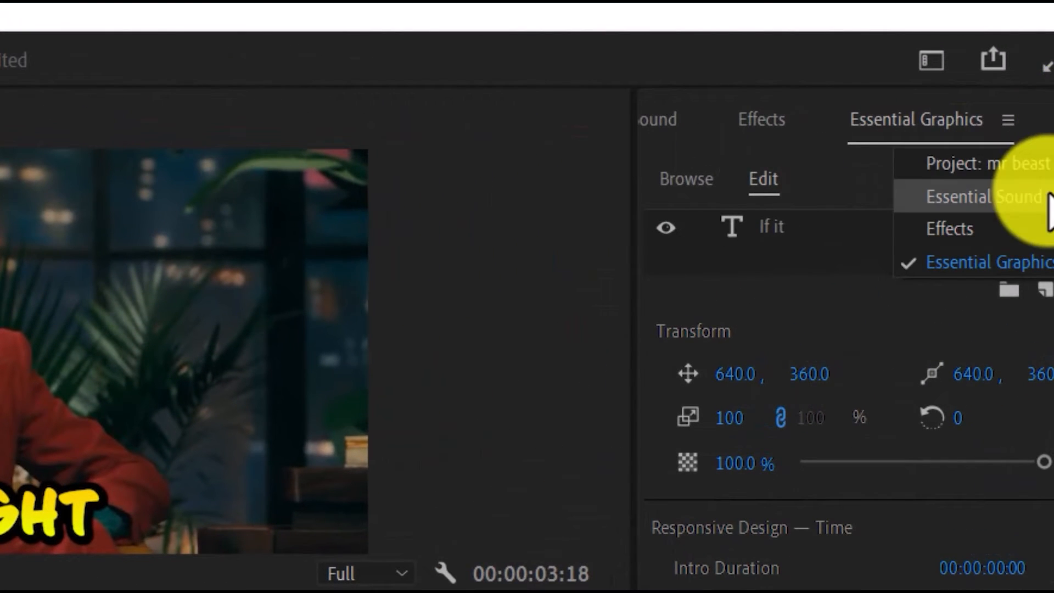
{"action": "left_click", "coordinate": [1021, 229]}
{"action": "left_click", "coordinate": [813, 165]}
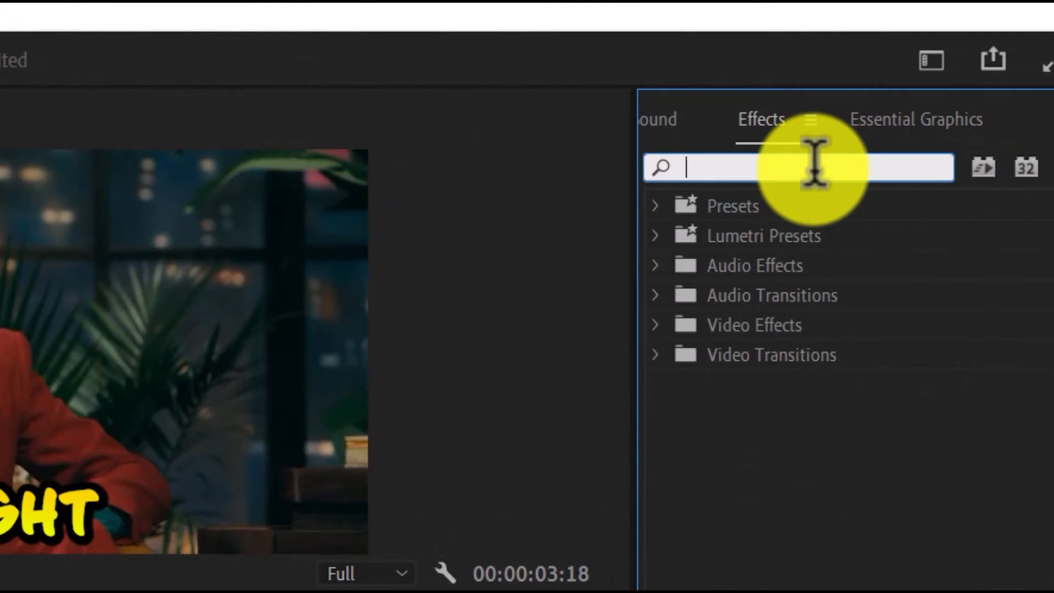
{"action": "type", "text": "t"}
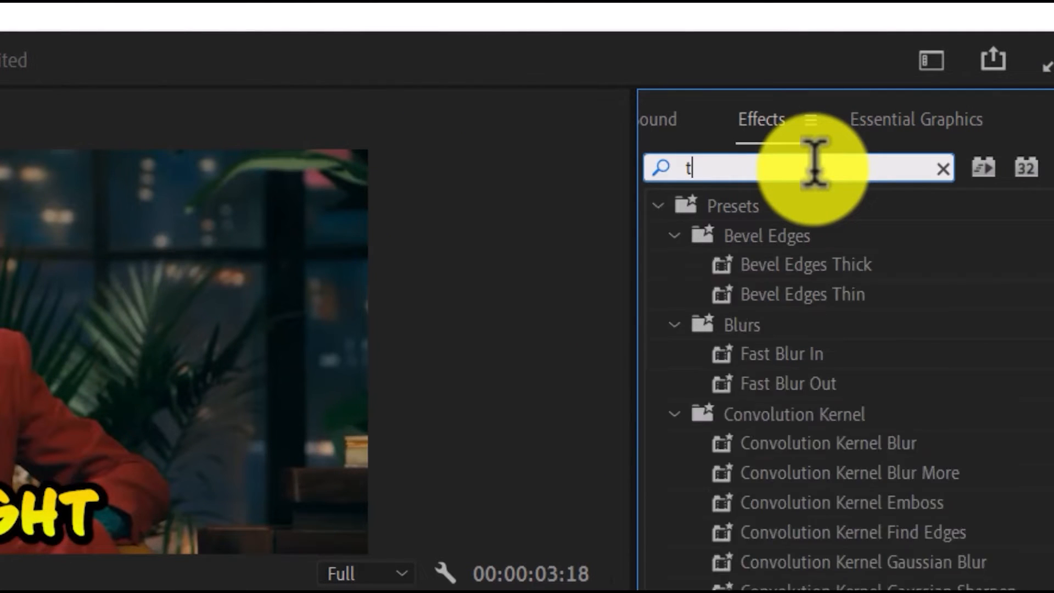
{"action": "type", "text": "ransform"}
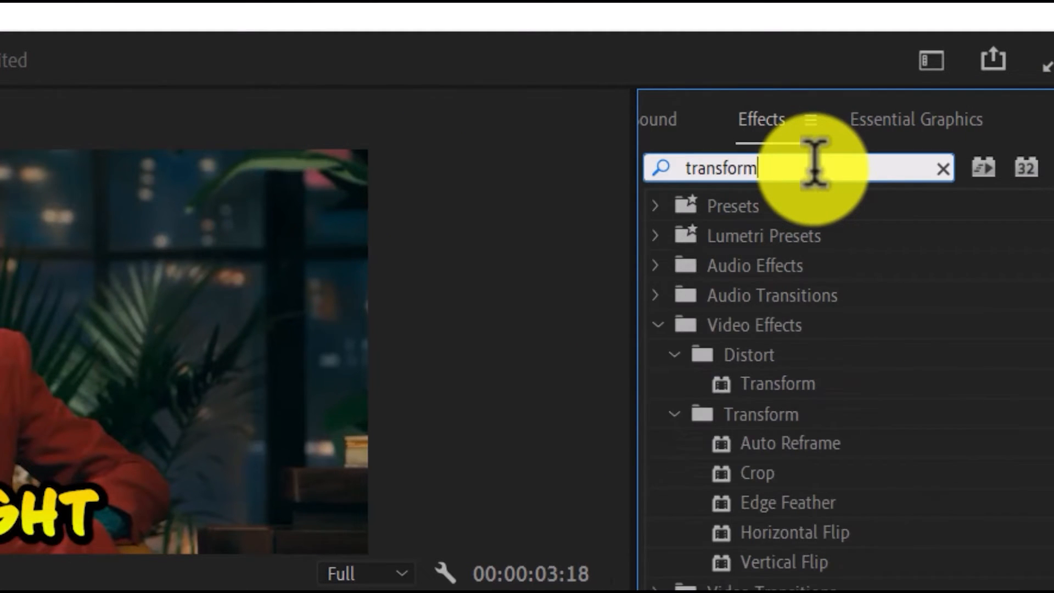
{"action": "left_click_drag", "start_coordinate": [779, 383], "coordinate": [74, 145]}
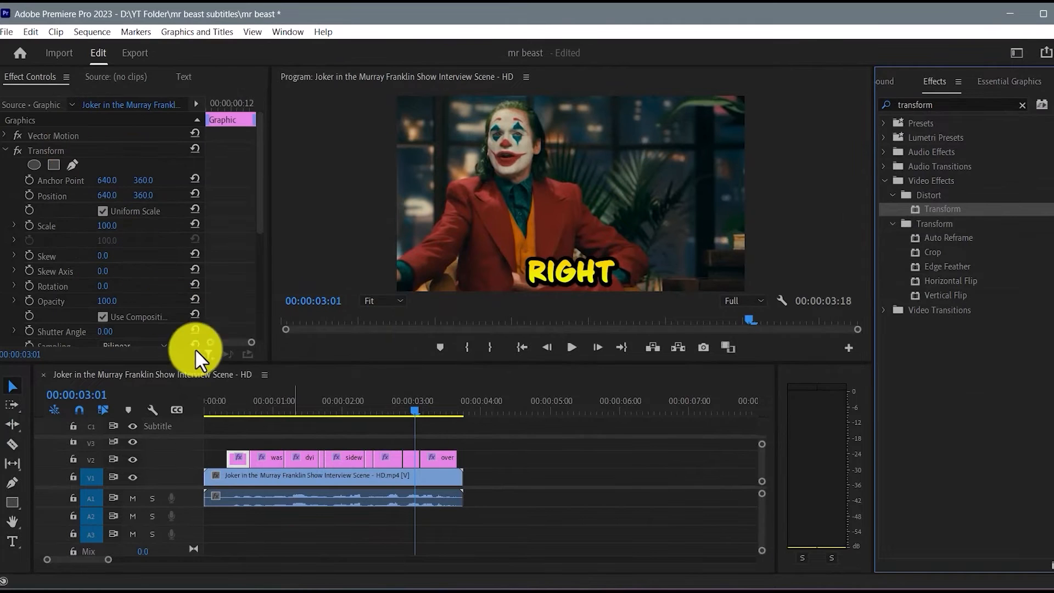
Step: Set the Transform anchor point to 640, 644 and move its position onto the "If it" text at about 647.9, 645.9
{"action": "left_click", "coordinate": [229, 406]}
{"action": "left_click", "coordinate": [64, 179]}
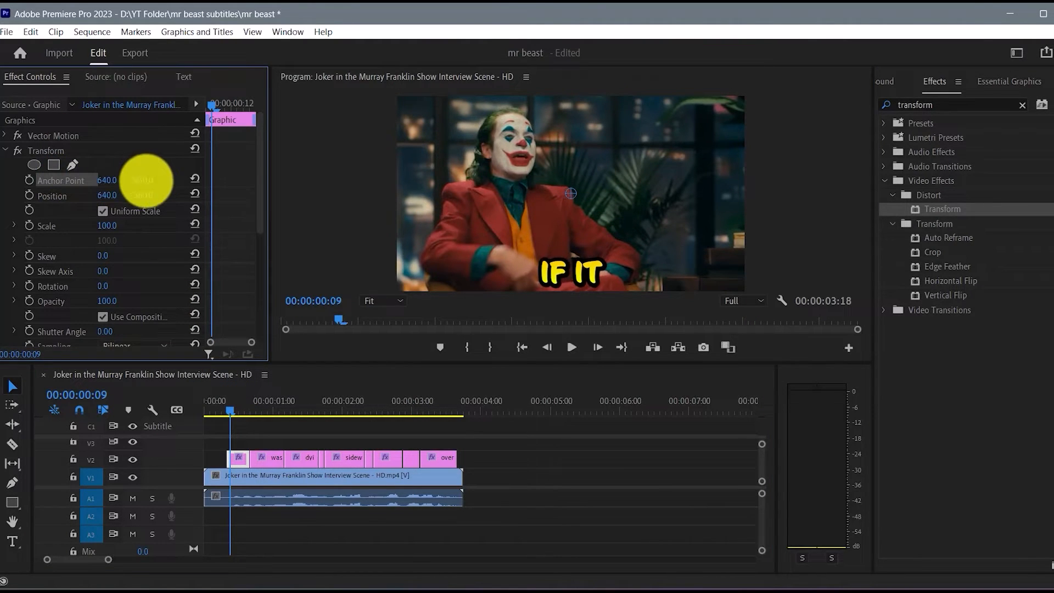
{"action": "left_click_drag", "start_coordinate": [145, 180], "coordinate": [353, 183]}
{"action": "left_click_drag", "start_coordinate": [572, 194], "coordinate": [574, 263]}
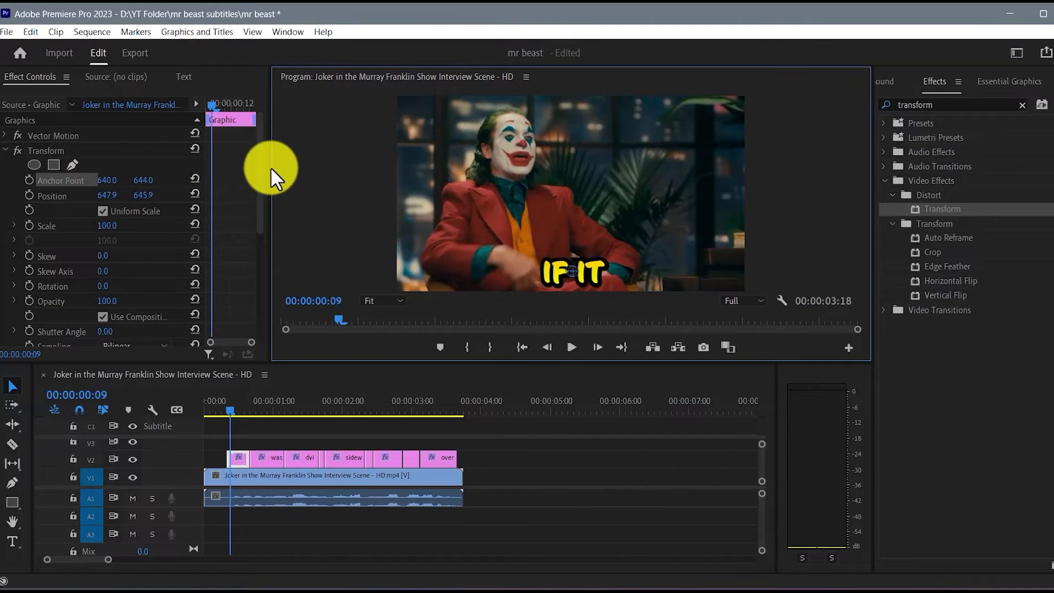
{"action": "left_click_drag", "start_coordinate": [271, 167], "coordinate": [304, 167]}
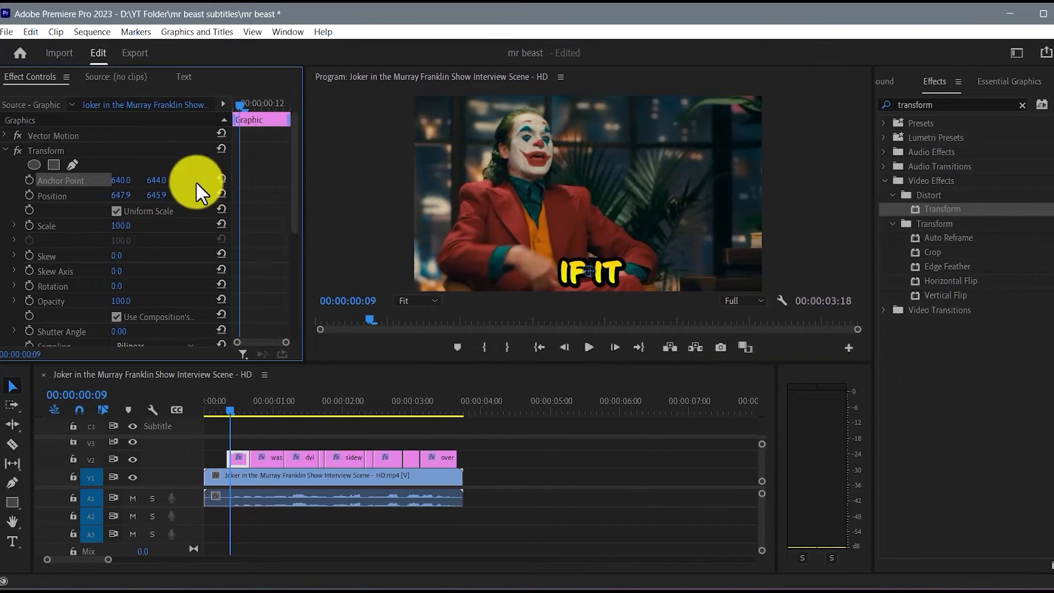
Step: Set the Transform scale to 0 at the clip's first frame, 00:00:00:08, and start keyframing it there
{"action": "left_click_drag", "start_coordinate": [239, 104], "coordinate": [226, 104]}
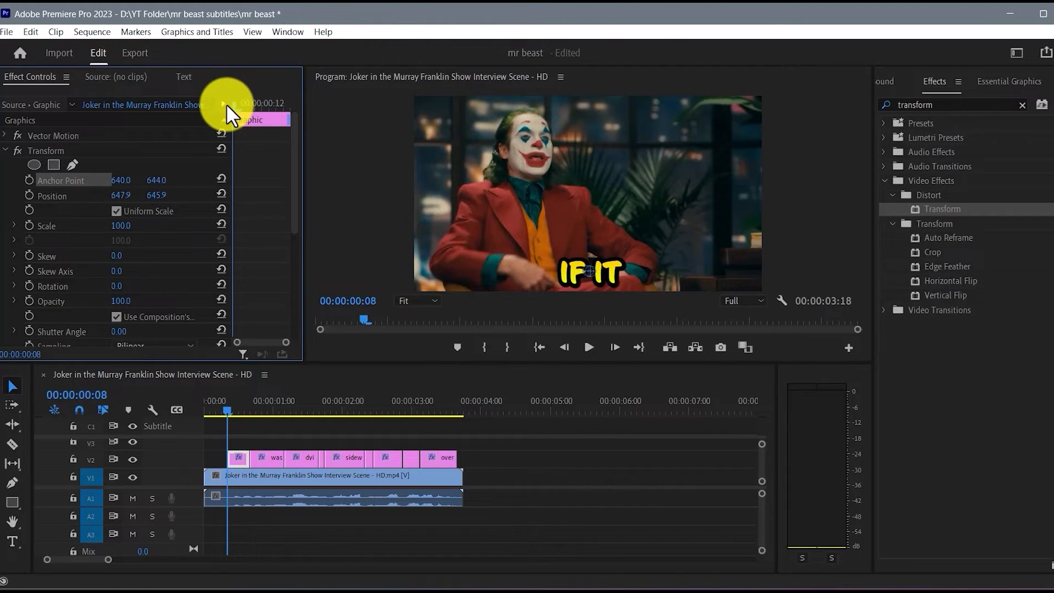
{"action": "left_click", "coordinate": [129, 225]}
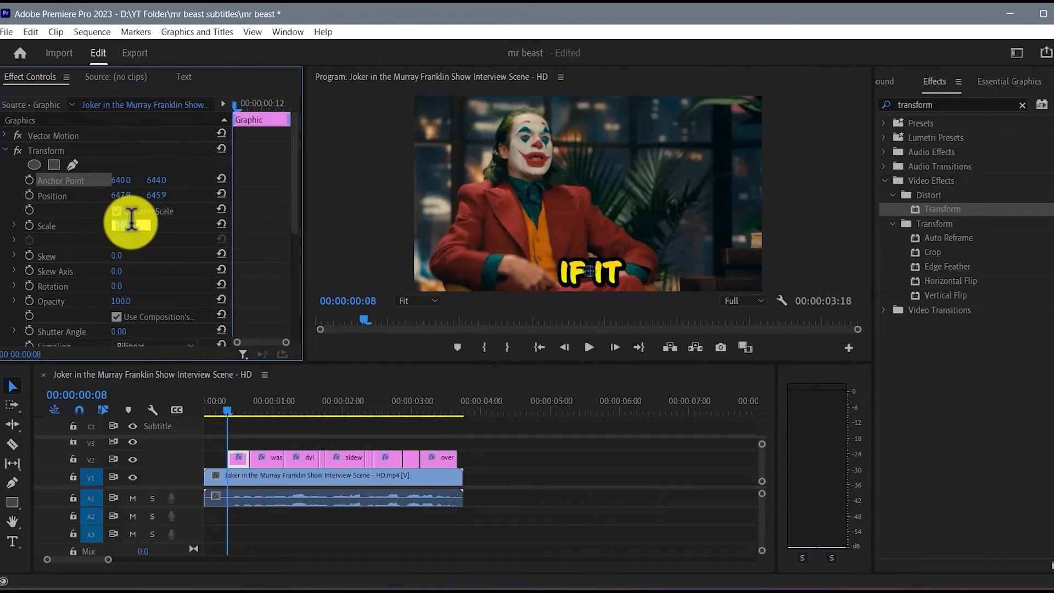
{"action": "type", "text": "0"}
{"action": "key", "text": "Return"}
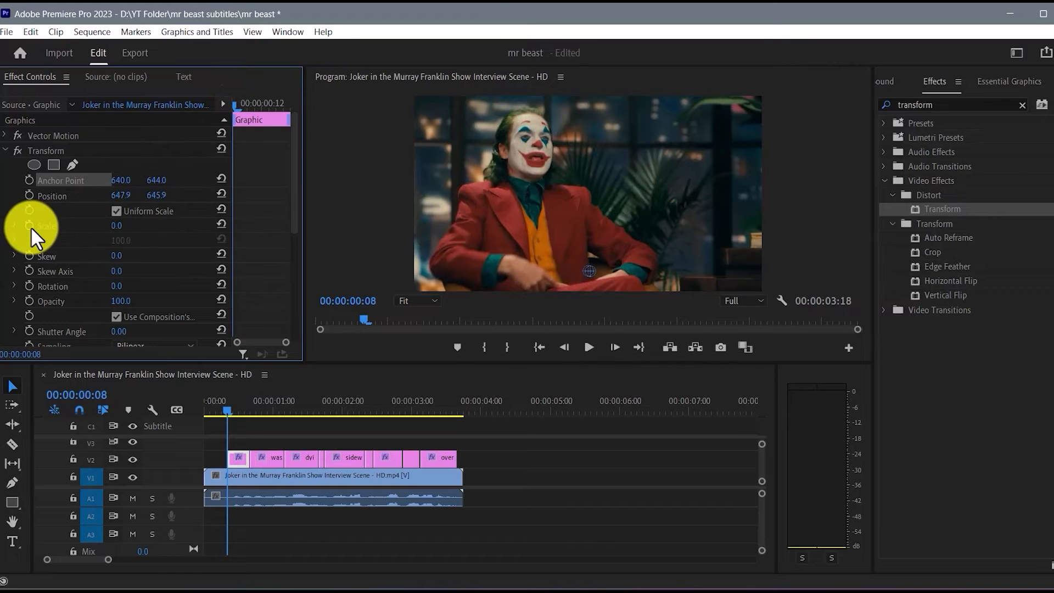
{"action": "left_click", "coordinate": [30, 226]}
Step: Add a Transform scale keyframe of 100 at 00:00:00:10 and apply Ease In to it
{"action": "key", "text": "Right"}
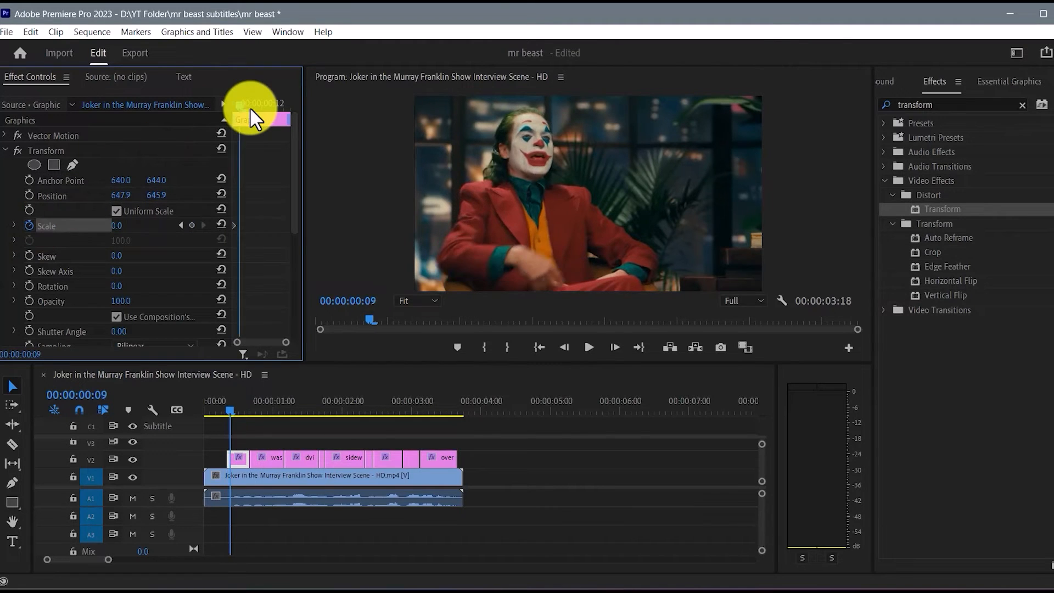
{"action": "key", "text": "Right"}
{"action": "left_click", "coordinate": [121, 225]}
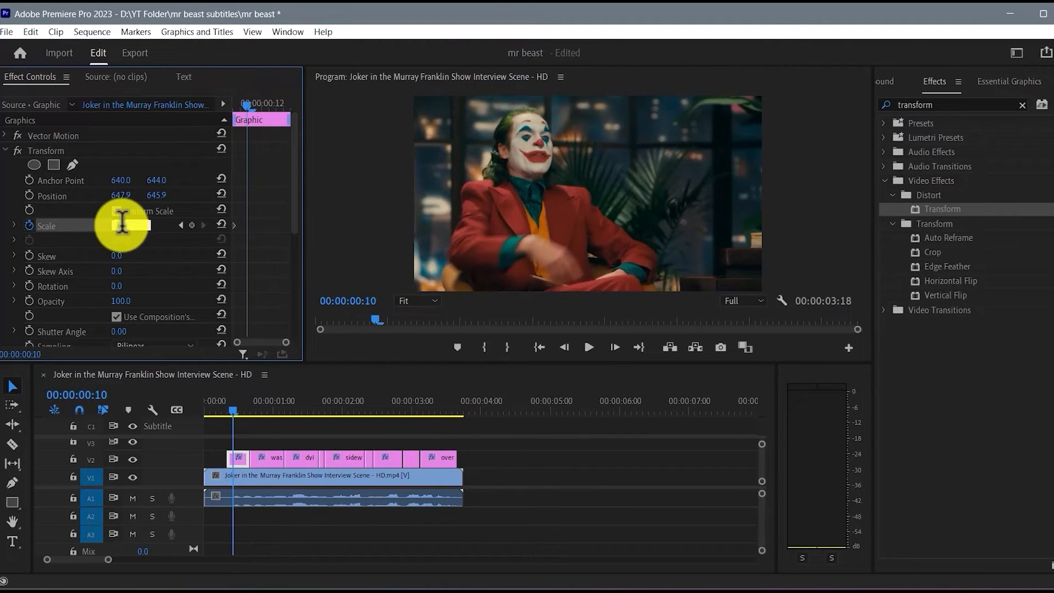
{"action": "type", "text": "100"}
{"action": "key", "text": "Return"}
{"action": "right_click", "coordinate": [246, 225]}
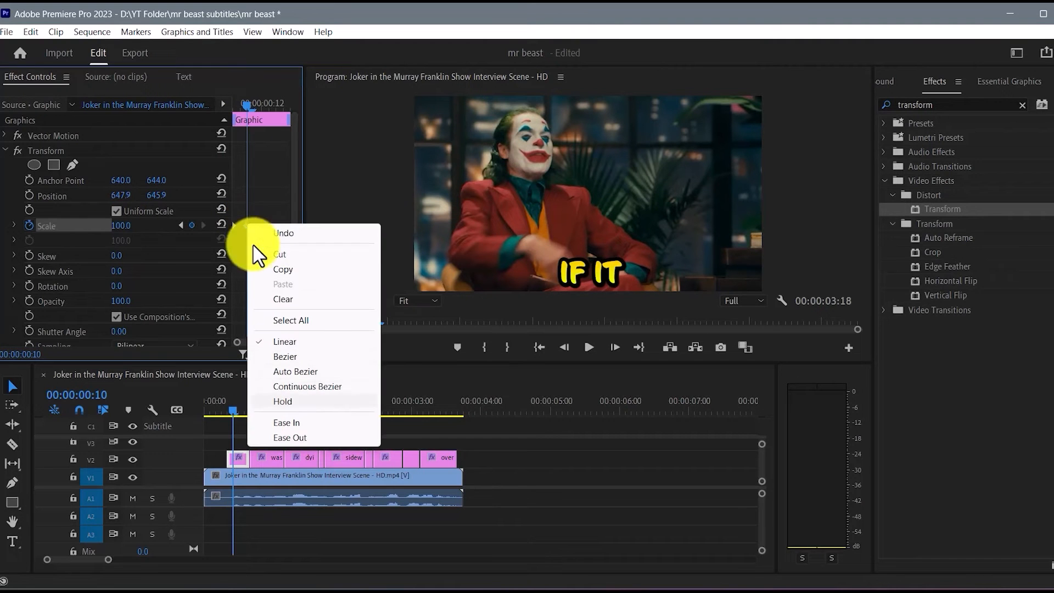
{"action": "left_click", "coordinate": [304, 424]}
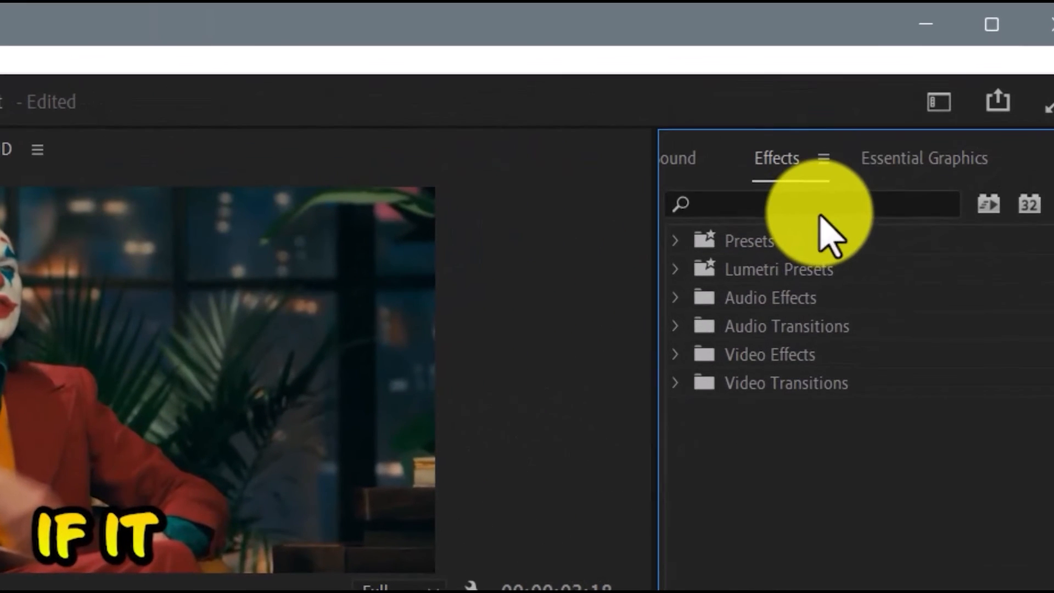
Step: Apply the Directional Blur effect to the "If it" graphic and set its direction to 90°
{"action": "left_click", "coordinate": [952, 102]}
{"action": "type", "text": "direct"}
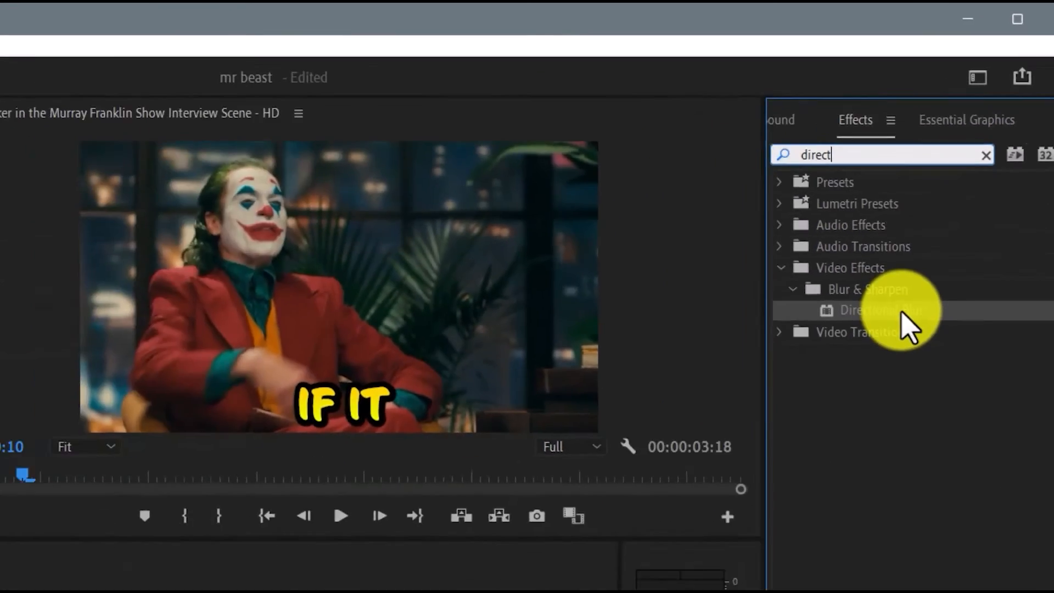
{"action": "left_click_drag", "start_coordinate": [902, 313], "coordinate": [94, 242]}
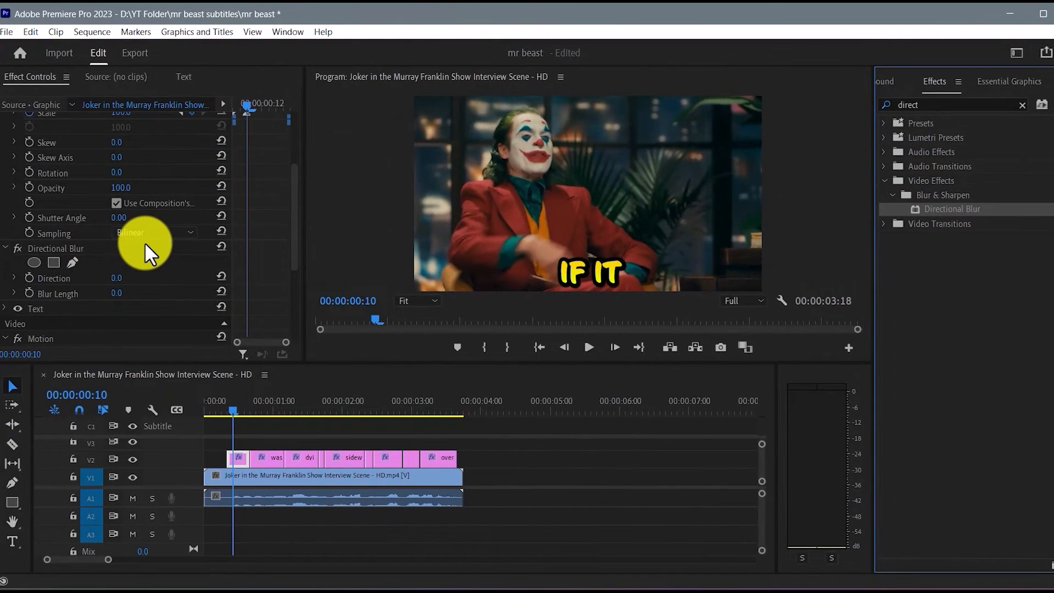
{"action": "left_click", "coordinate": [117, 277]}
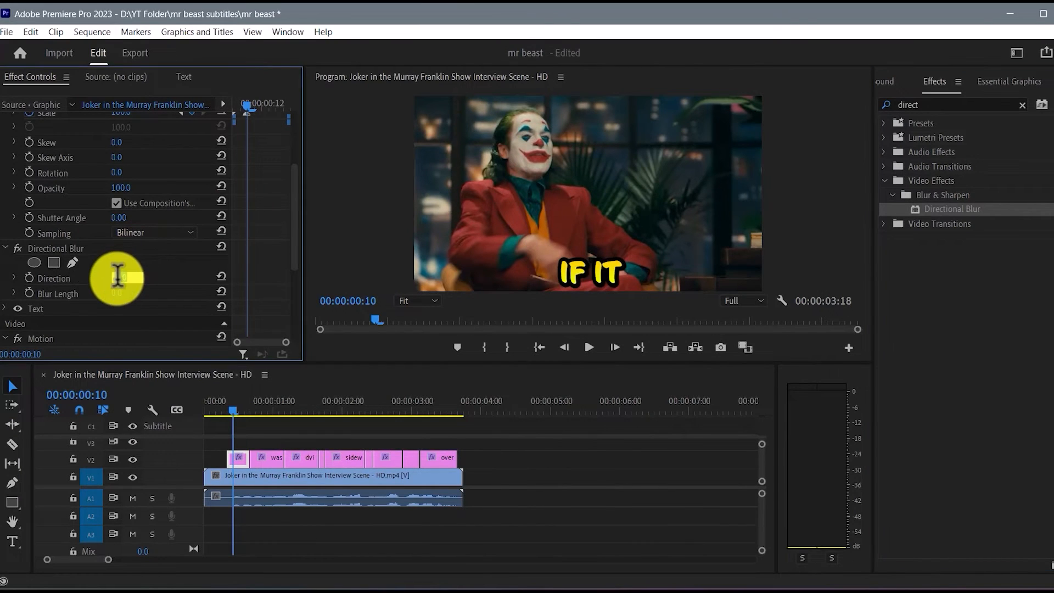
{"action": "type", "text": "90"}
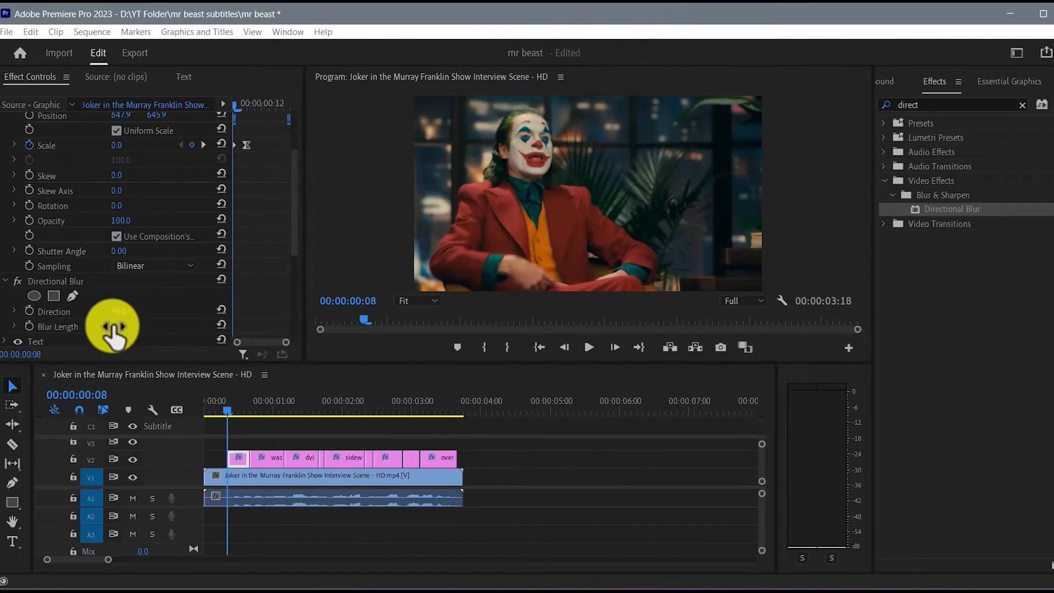
Step: Set the Directional Blur length to 1000 at 00:00:00:08 and start keyframing it there
{"action": "left_click", "coordinate": [114, 327]}
{"action": "type", "text": "1000"}
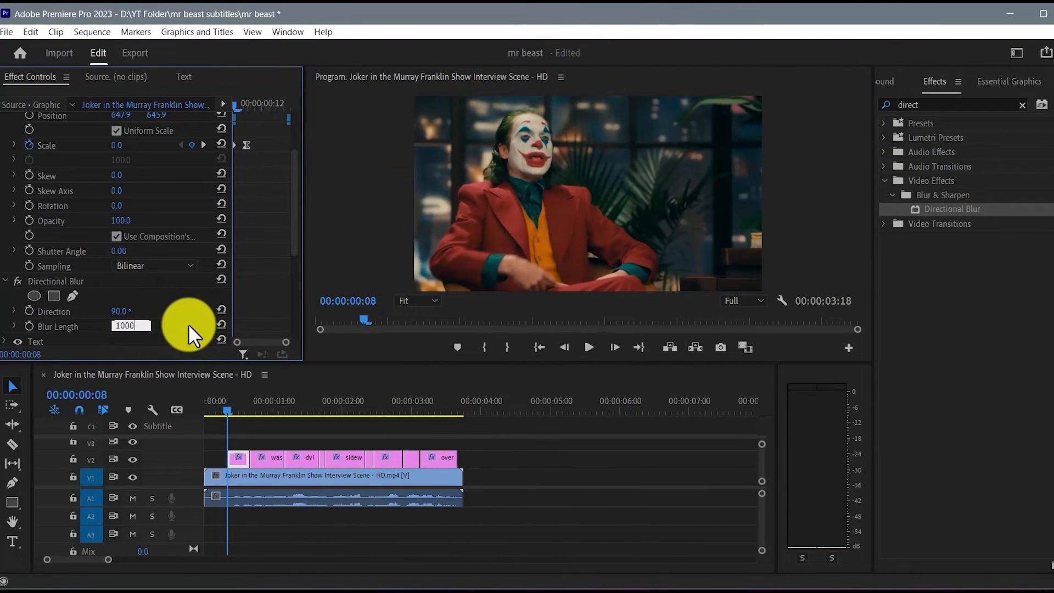
{"action": "key", "text": "Return"}
{"action": "left_click", "coordinate": [29, 327]}
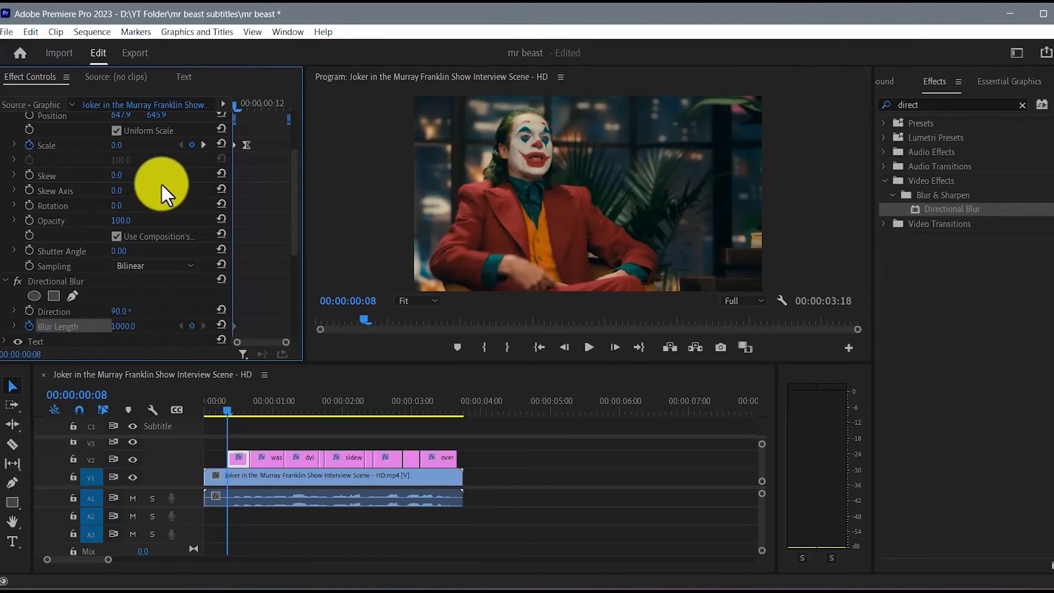
Step: Add a blur length keyframe of 0 at 00:00:00:11 and apply Ease In to it
{"action": "left_click_drag", "start_coordinate": [237, 106], "coordinate": [255, 106]}
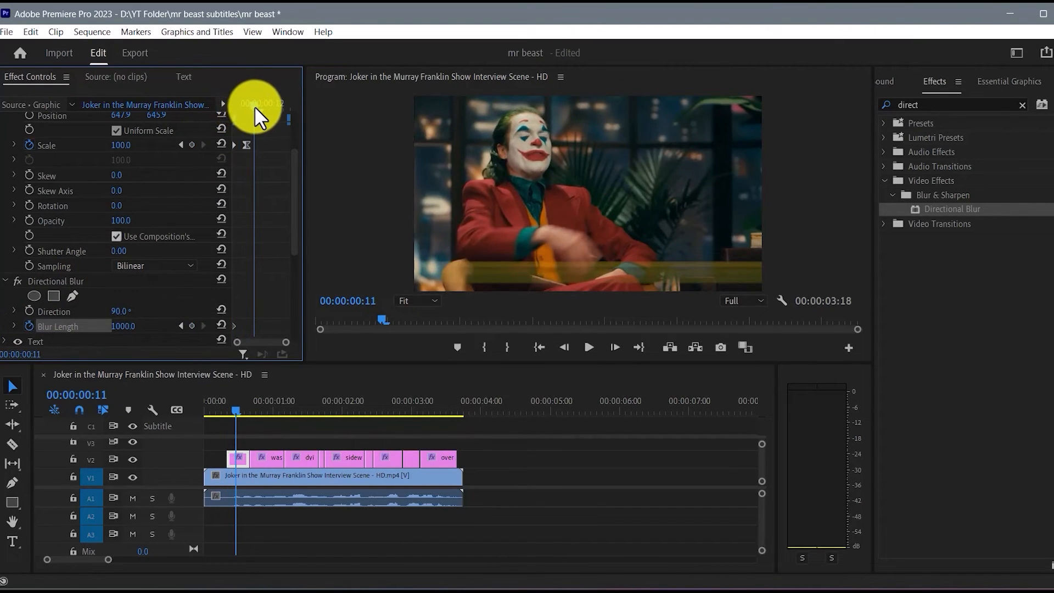
{"action": "left_click", "coordinate": [141, 318]}
{"action": "type", "text": "0"}
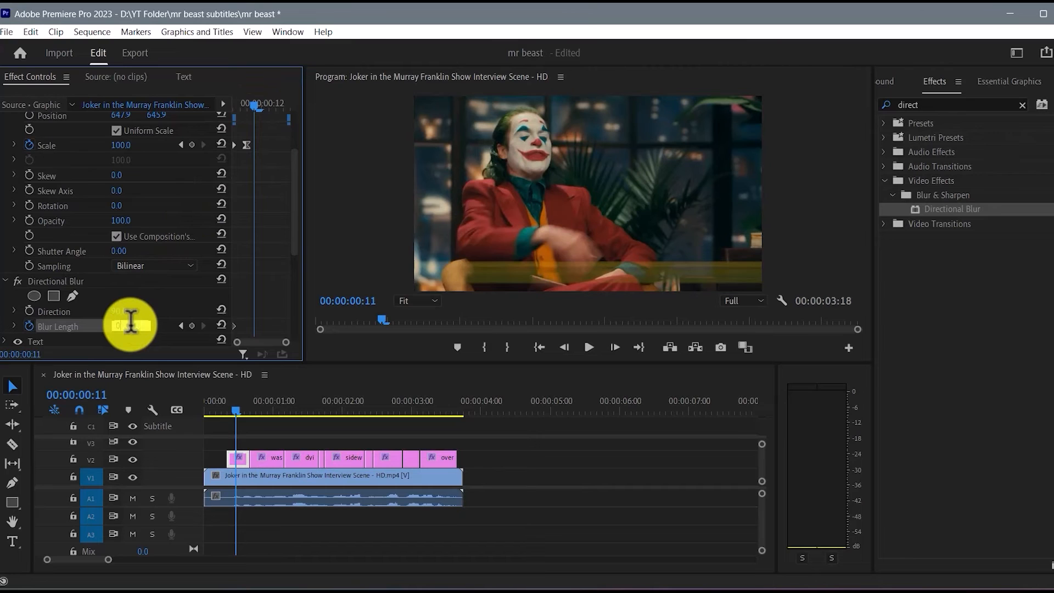
{"action": "key", "text": "Return"}
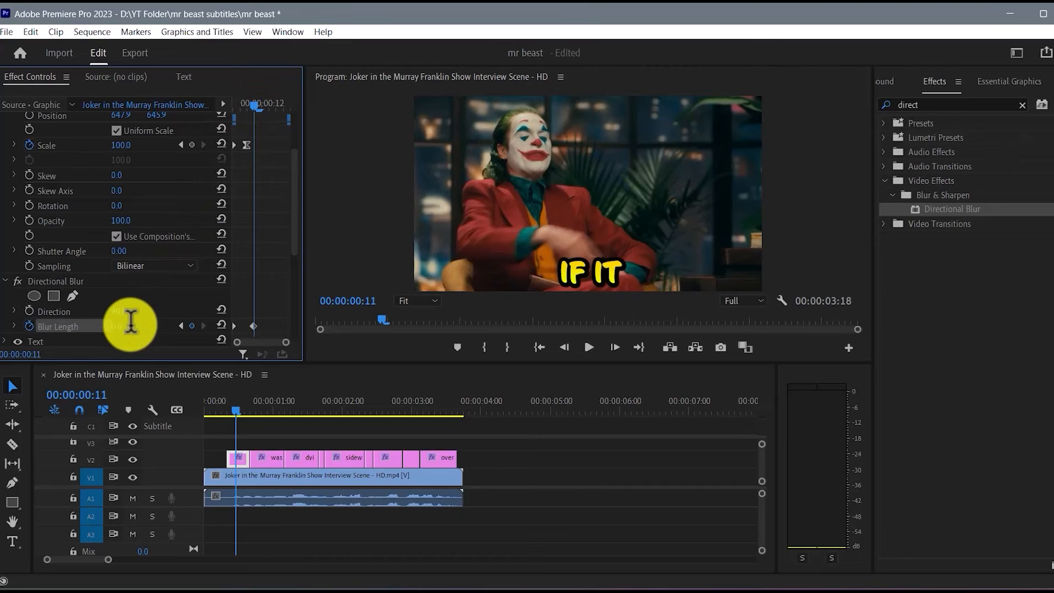
{"action": "right_click", "coordinate": [254, 325]}
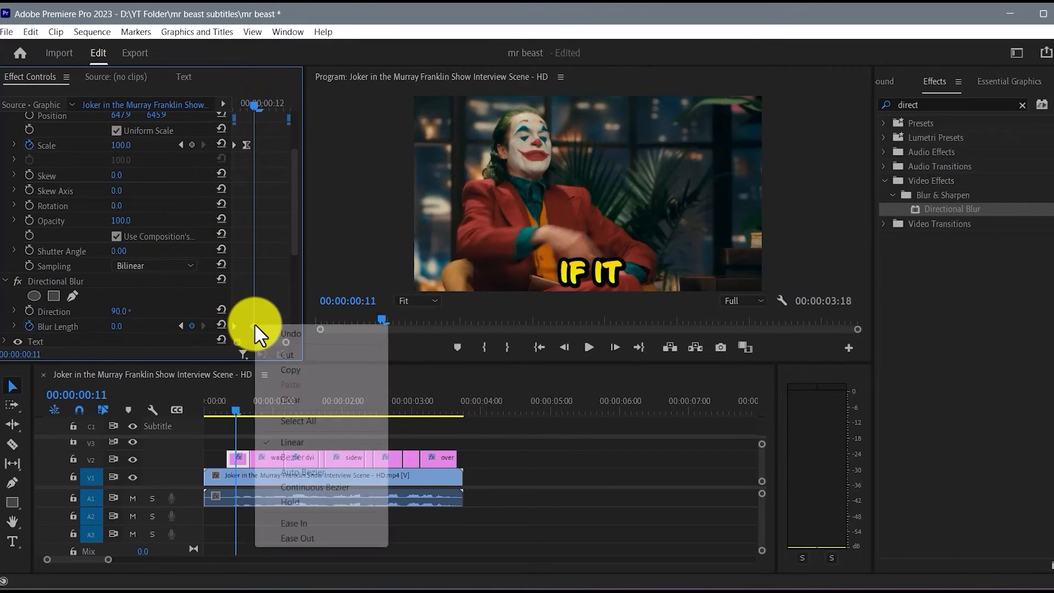
{"action": "left_click", "coordinate": [308, 525]}
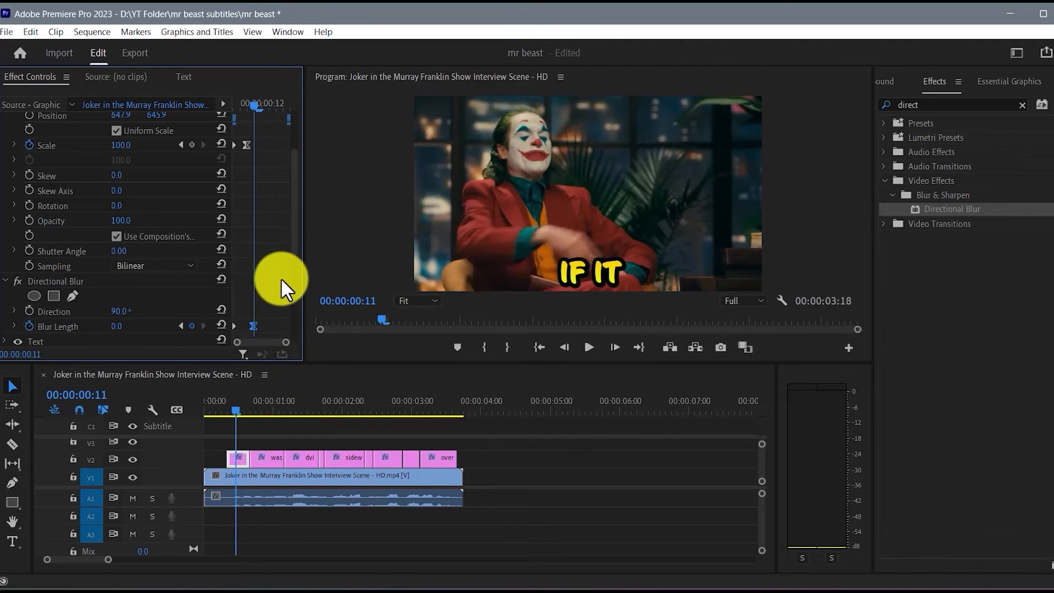
Step: Keyframe the Transform opacity at 100 on 00:00:00:11 and 0 on 00:00:00:08, and play back the animation
{"action": "scroll", "coordinate": [294, 228], "scroll_direction": "down", "scroll_amount": 1}
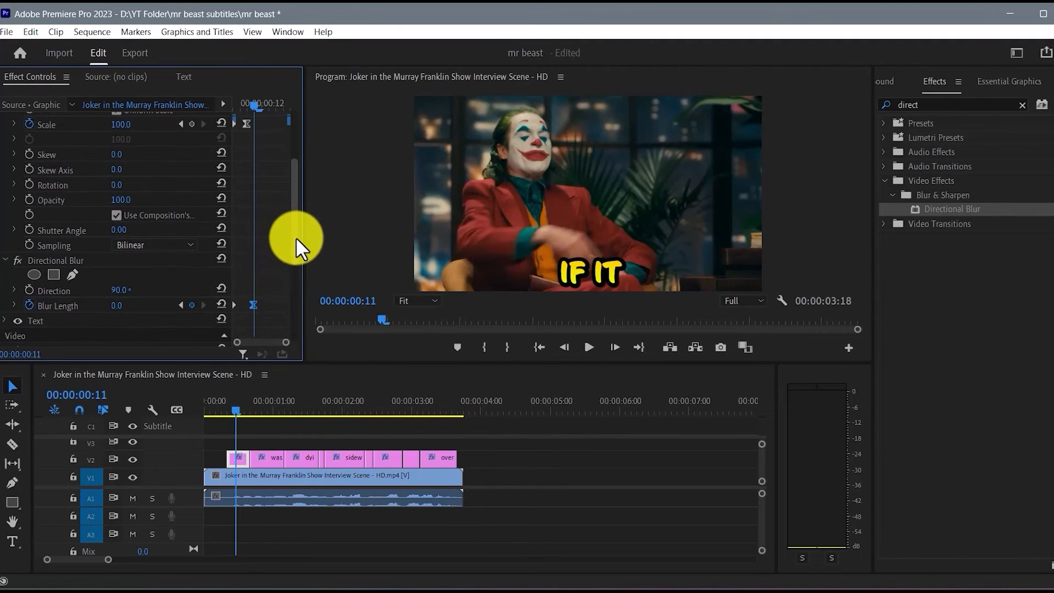
{"action": "left_click", "coordinate": [31, 201]}
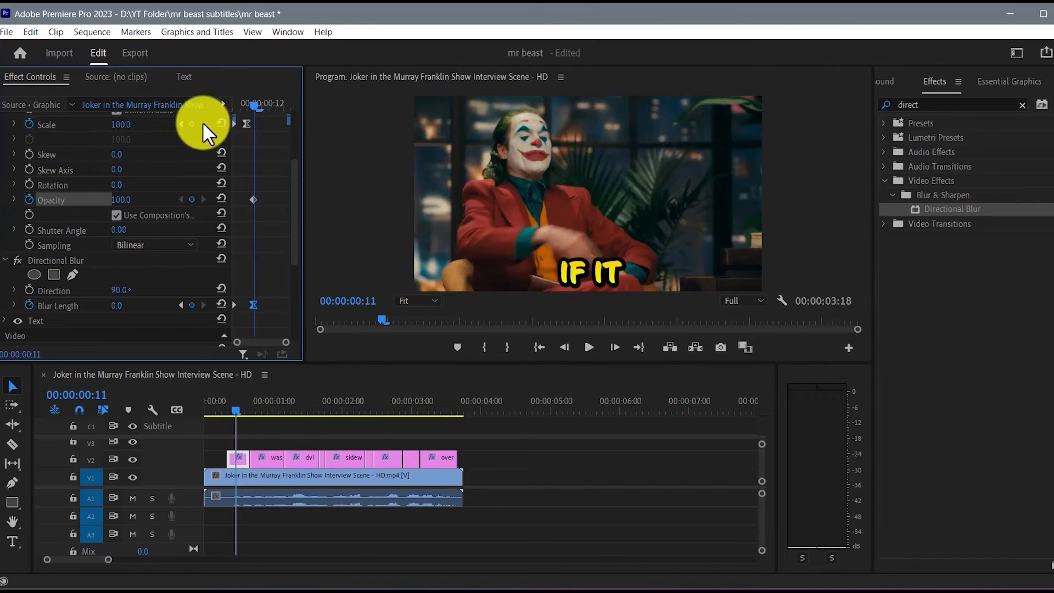
{"action": "left_click_drag", "start_coordinate": [252, 99], "coordinate": [215, 105]}
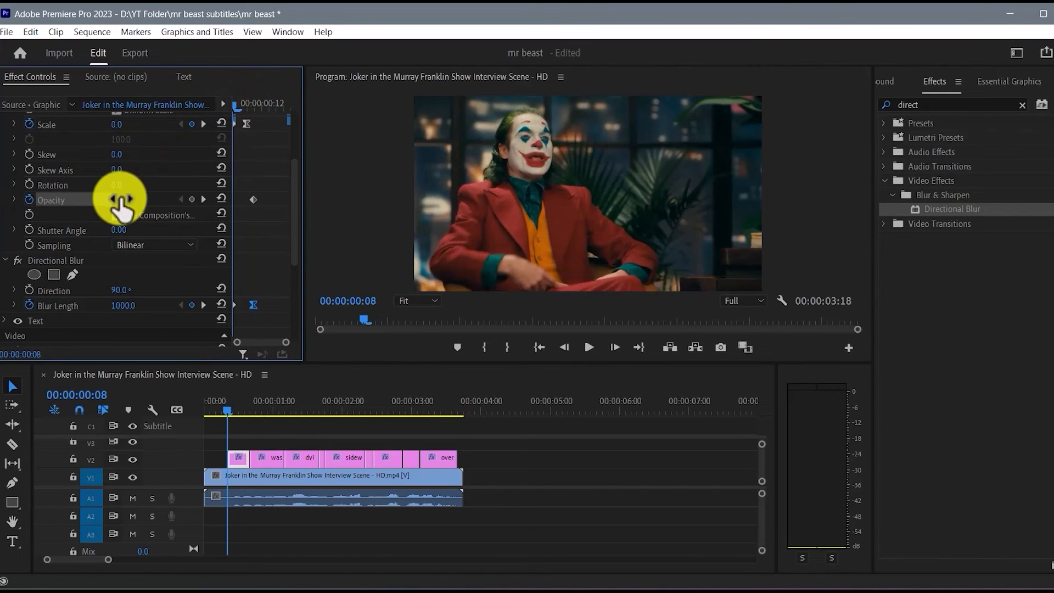
{"action": "left_click", "coordinate": [120, 199]}
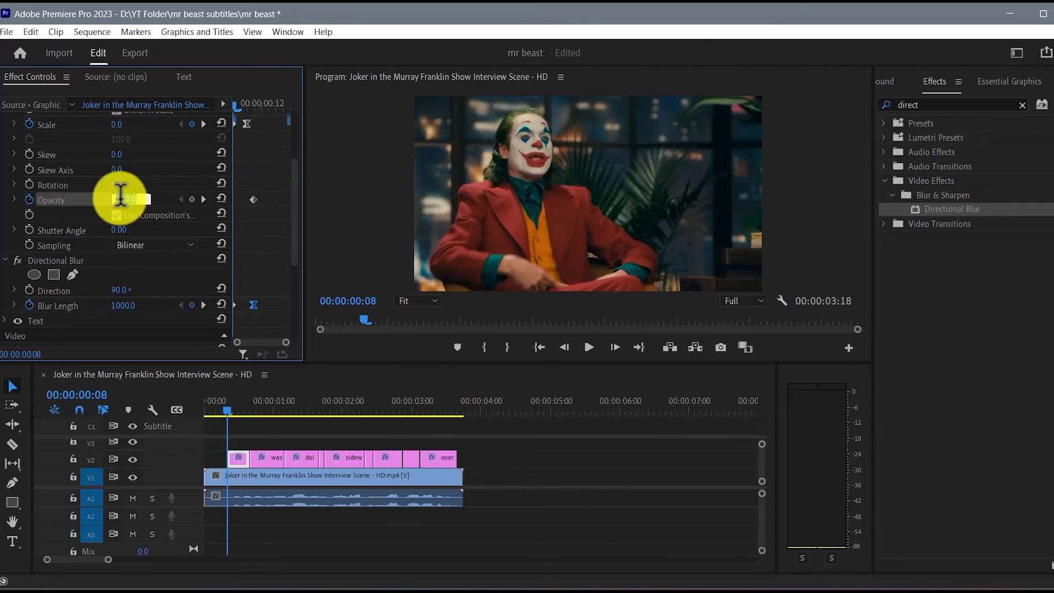
{"action": "key", "text": "BackSpace"}
{"action": "type", "text": "0"}
{"action": "key", "text": "Return"}
{"action": "left_click", "coordinate": [585, 344]}
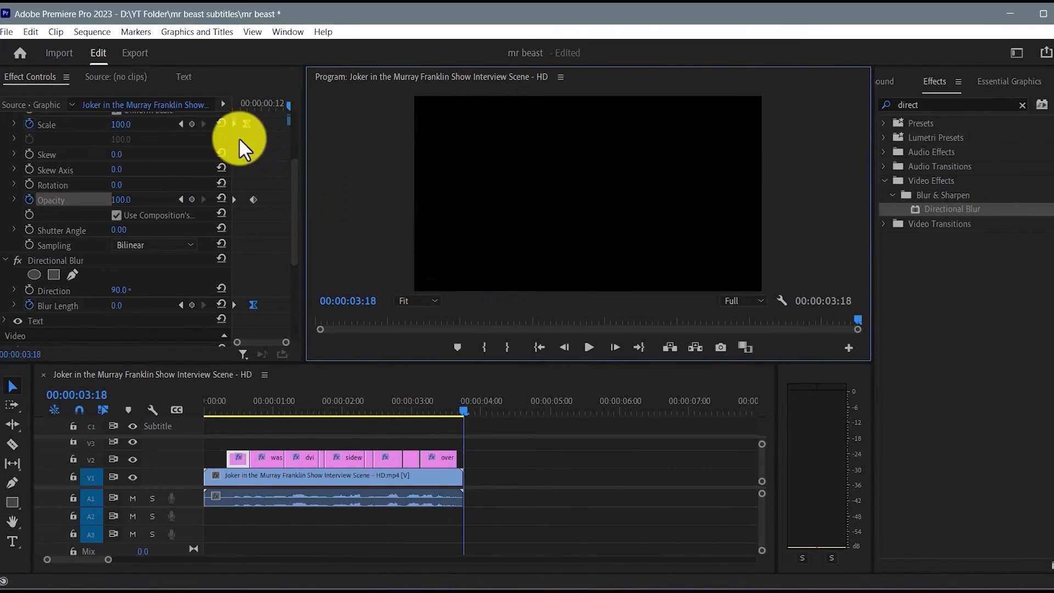
Step: Save the Vector Motion, Transform and Directional Blur effects together as a preset named "mr beast style" with type Scale
{"action": "scroll", "coordinate": [86, 207], "scroll_direction": "up", "scroll_amount": 5}
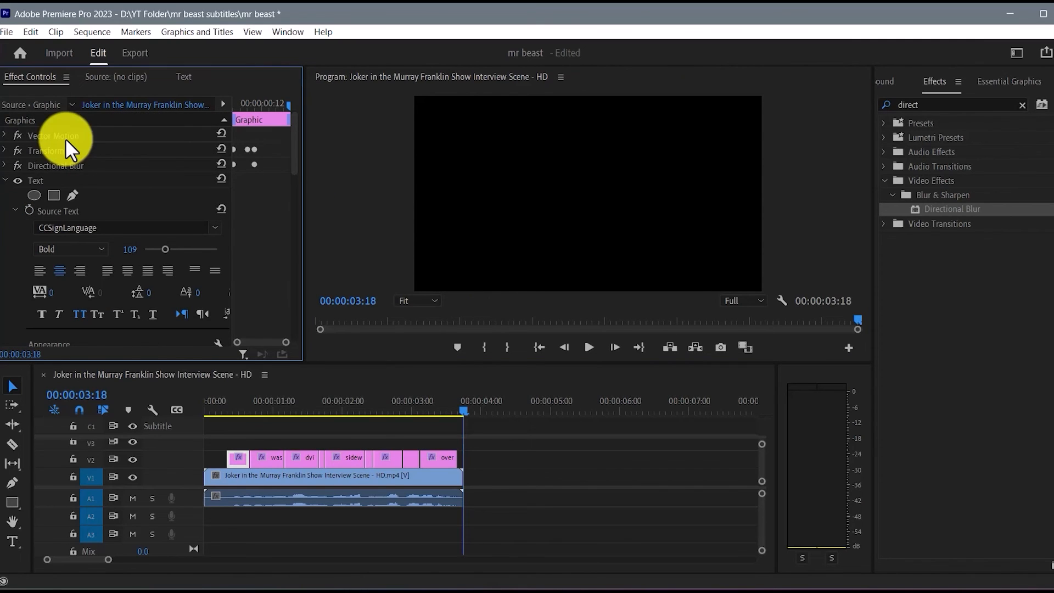
{"action": "left_click_drag", "start_coordinate": [65, 139], "coordinate": [68, 168]}
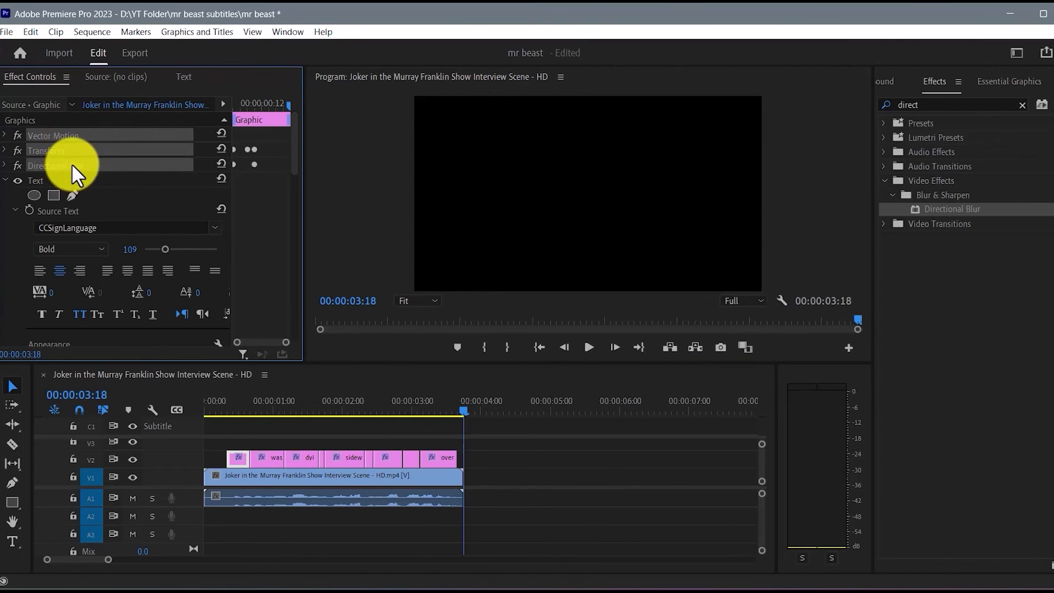
{"action": "right_click", "coordinate": [71, 163]}
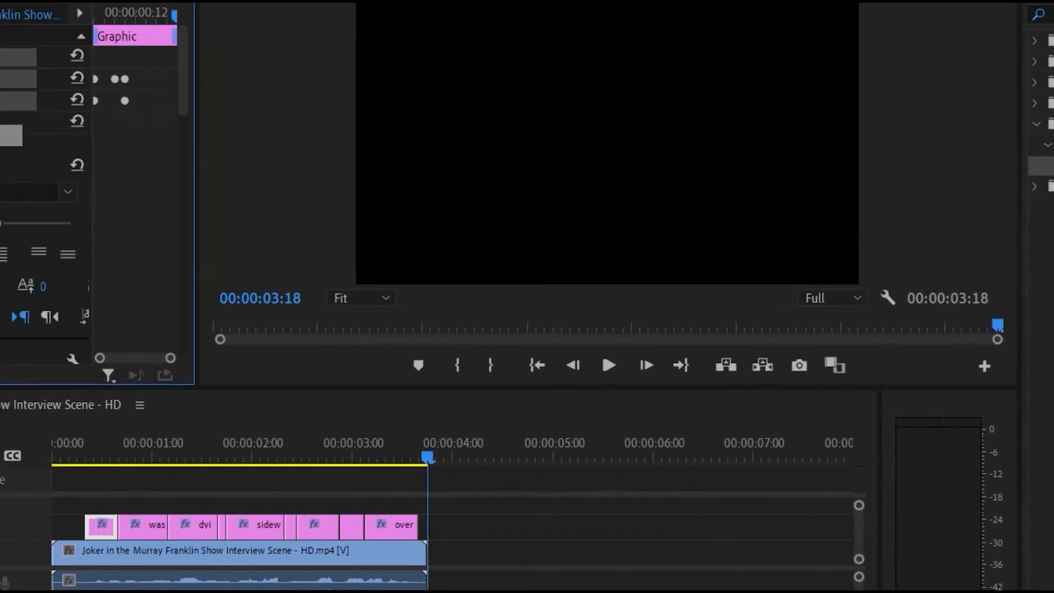
{"action": "left_click", "coordinate": [82, 189]}
{"action": "type", "text": "mr beast style"}
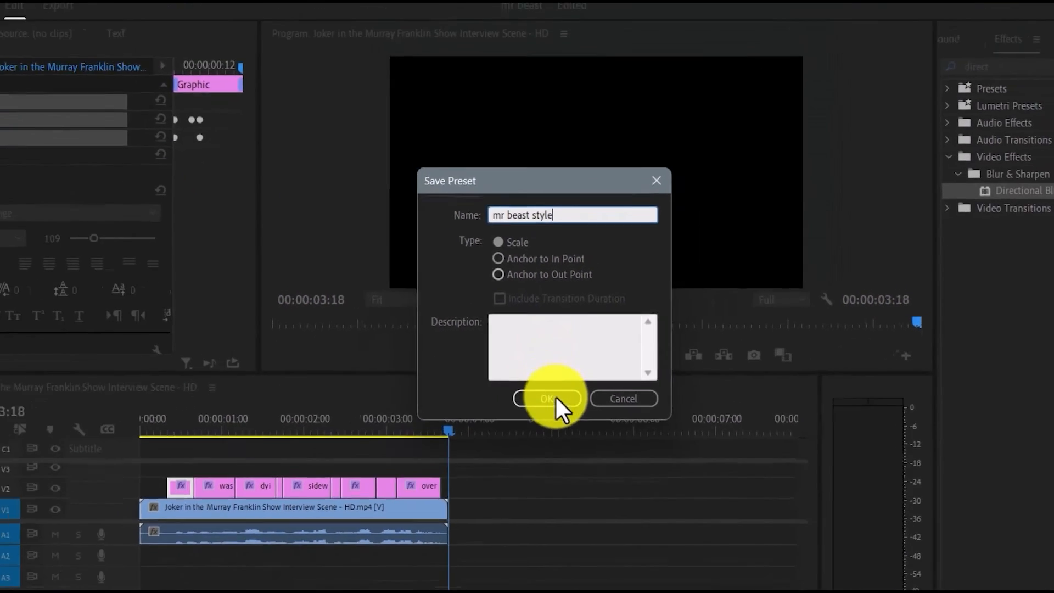
{"action": "left_click", "coordinate": [559, 421]}
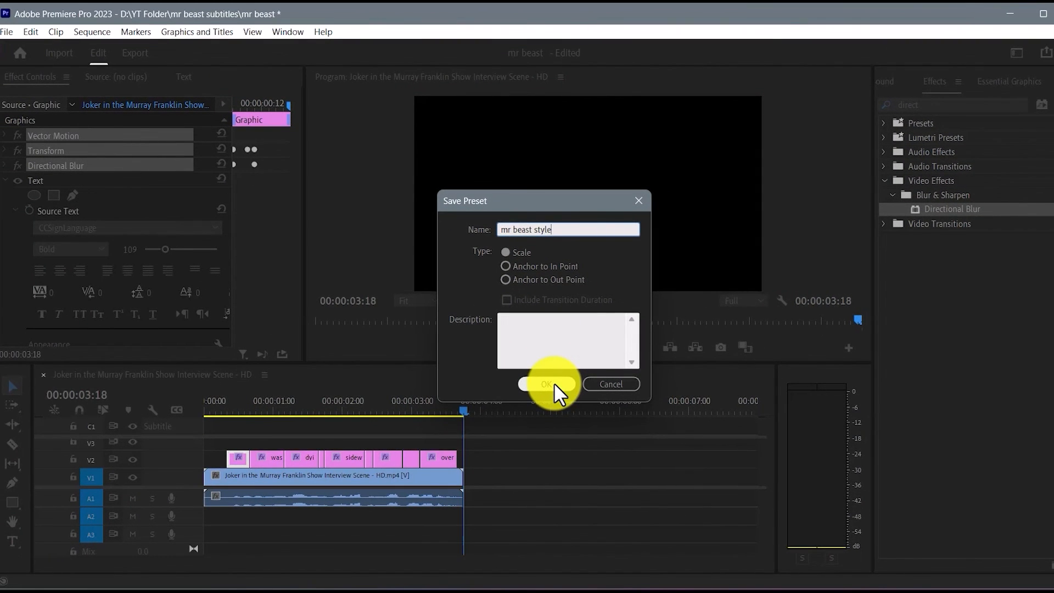